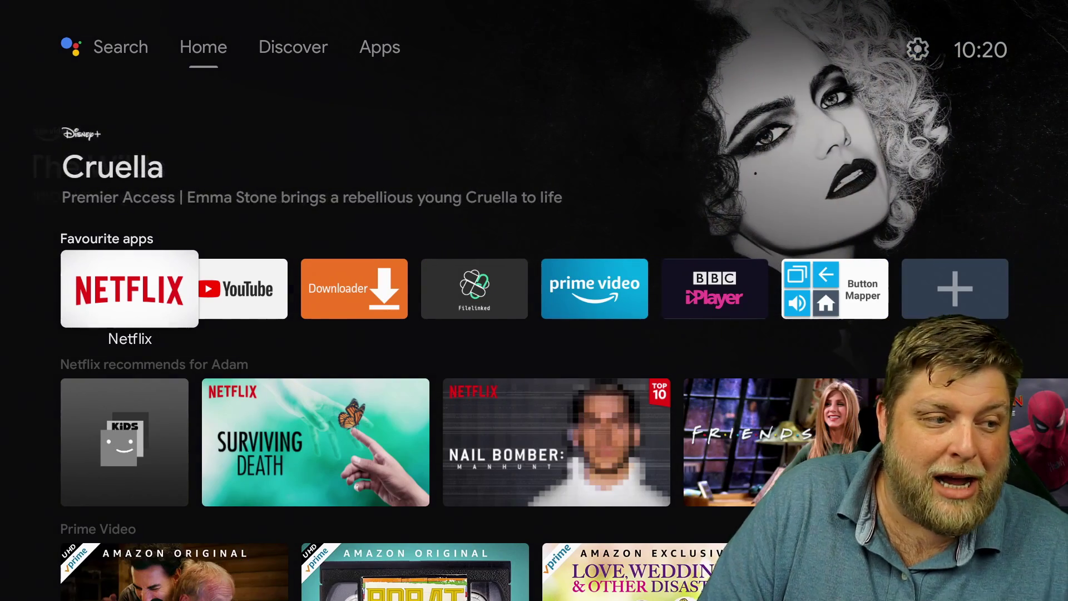
Launch Button Mapper from favourites, back out to home, then open Google Play by voice
key(Right)
key(Right)
key(Right)
key(Right)
key(Right)
key(Right)
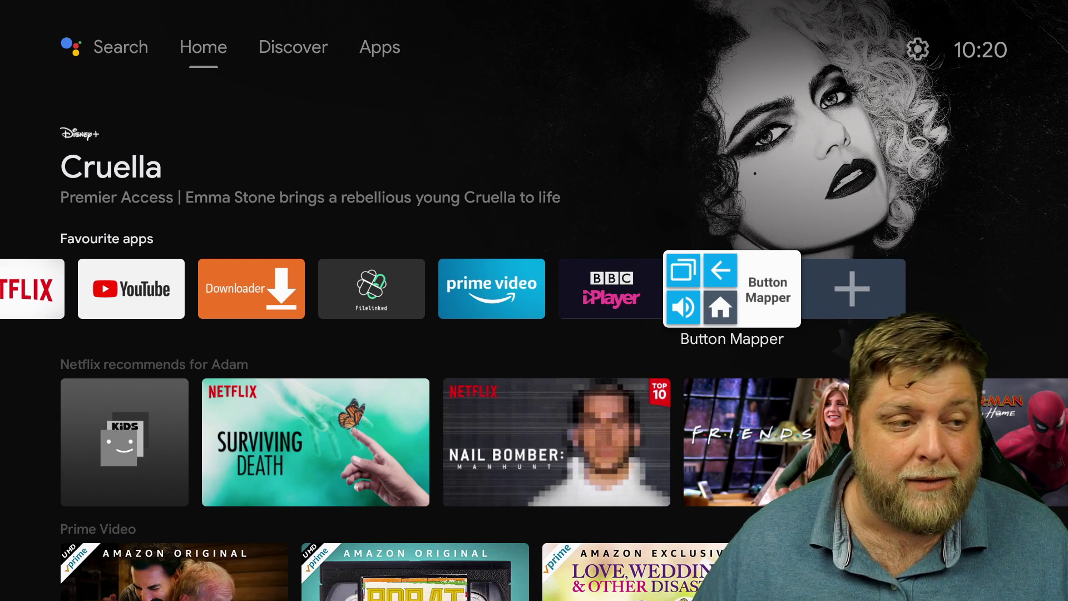
key(Return)
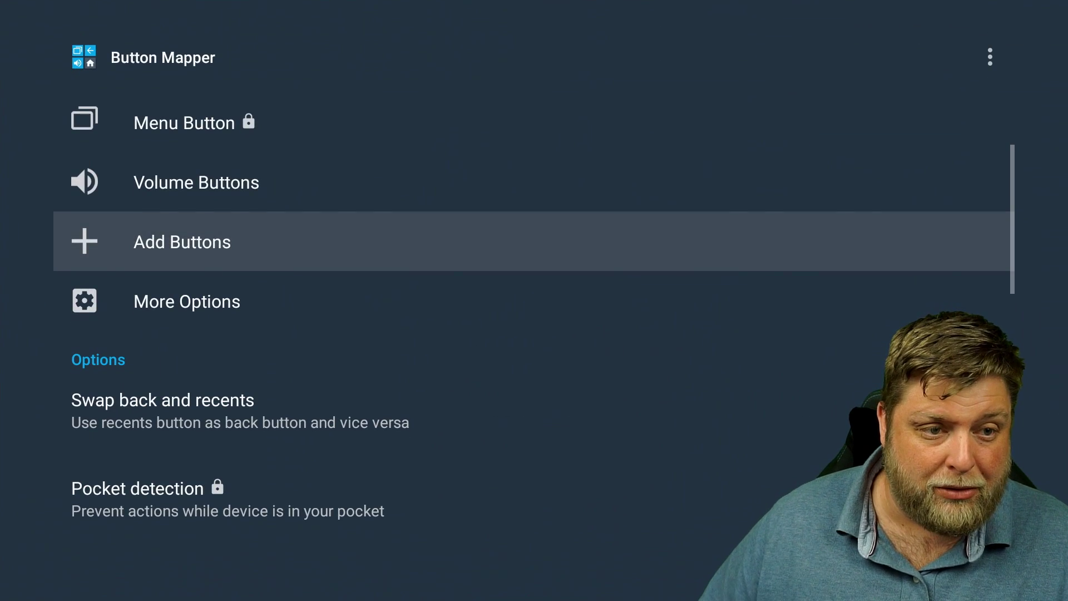
key(Up)
key(Up)
key(Up)
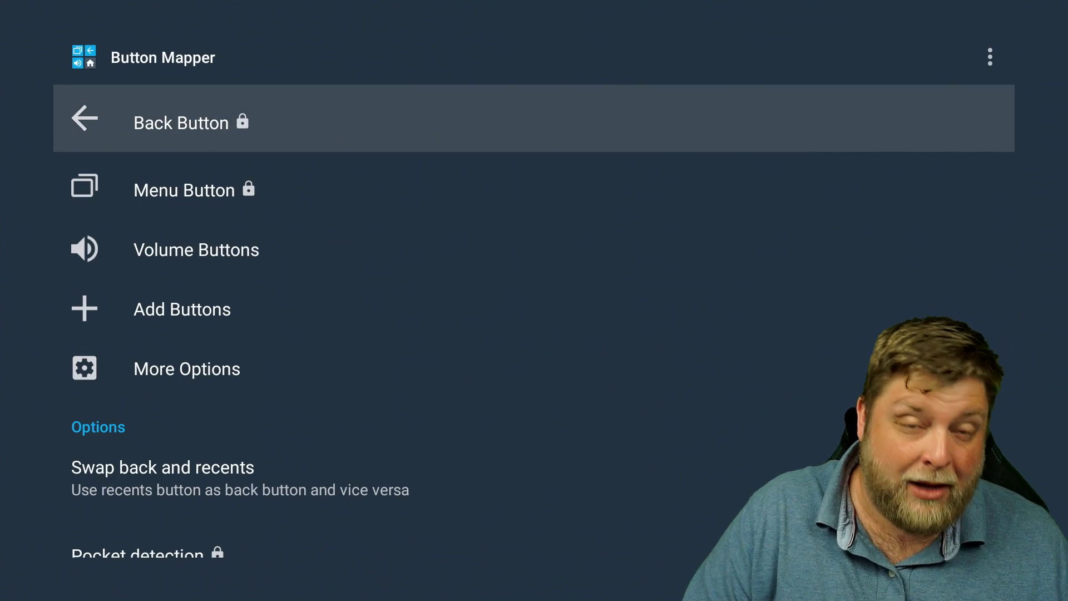
key(Escape)
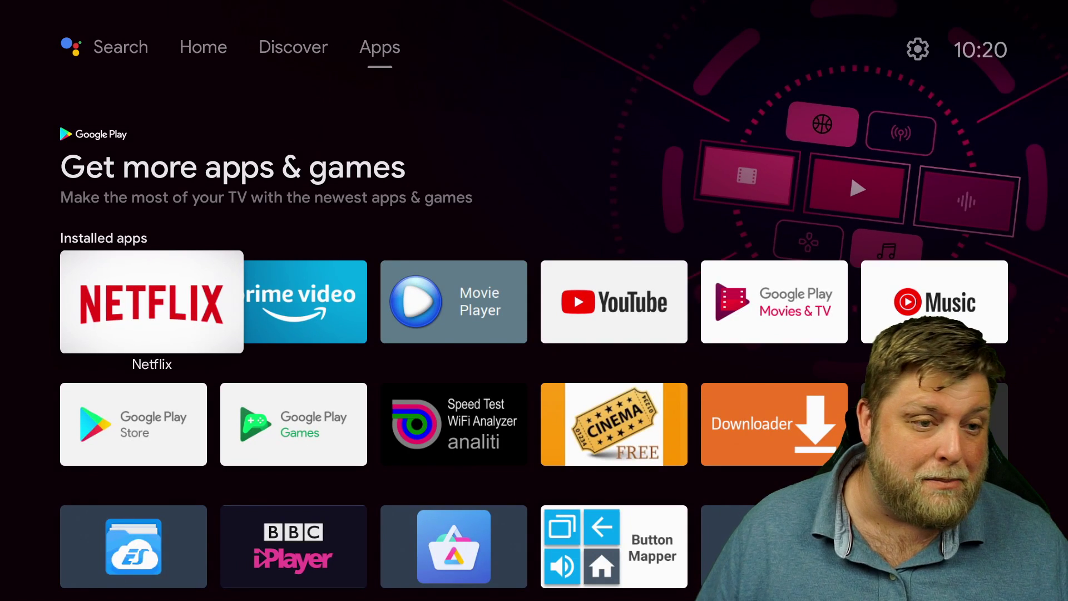
key(super)
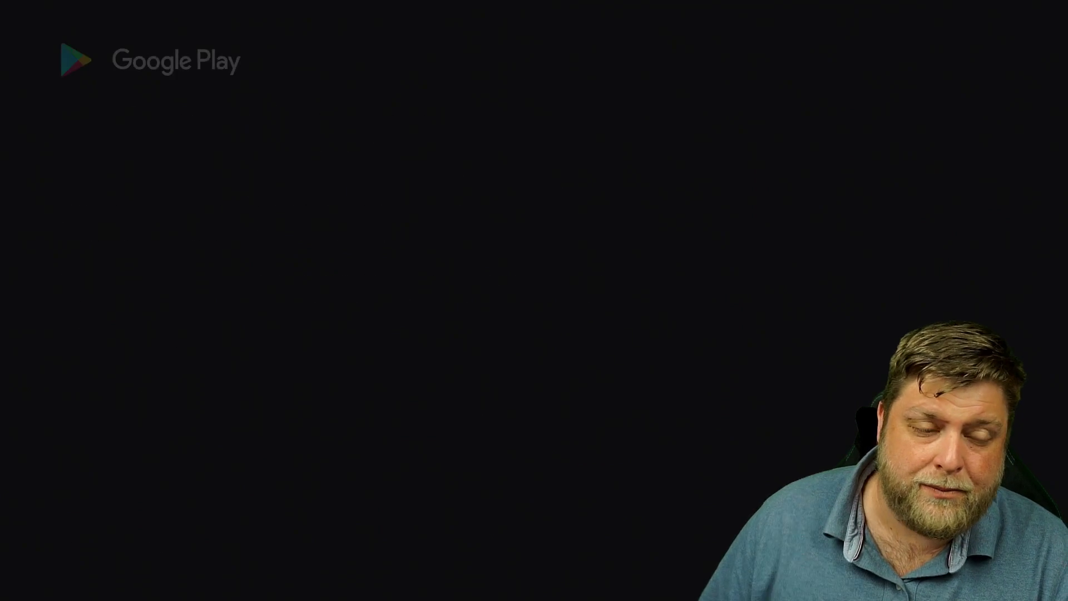
key(Up)
Search the store for 'button', update Button Mapper, and return to the TV home screen
key(Left)
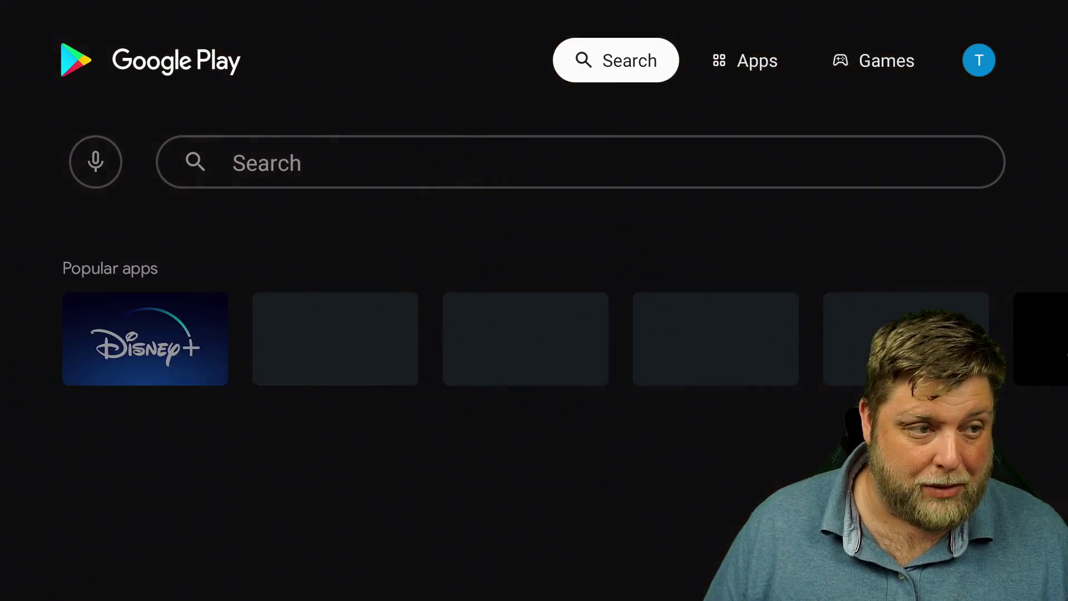
key(Down)
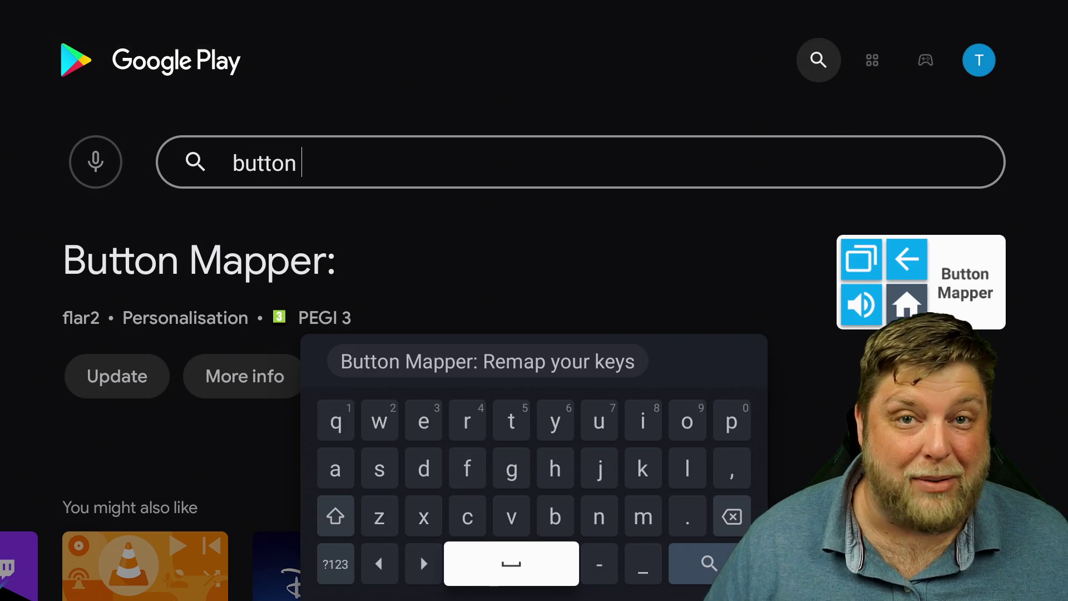
key(Escape)
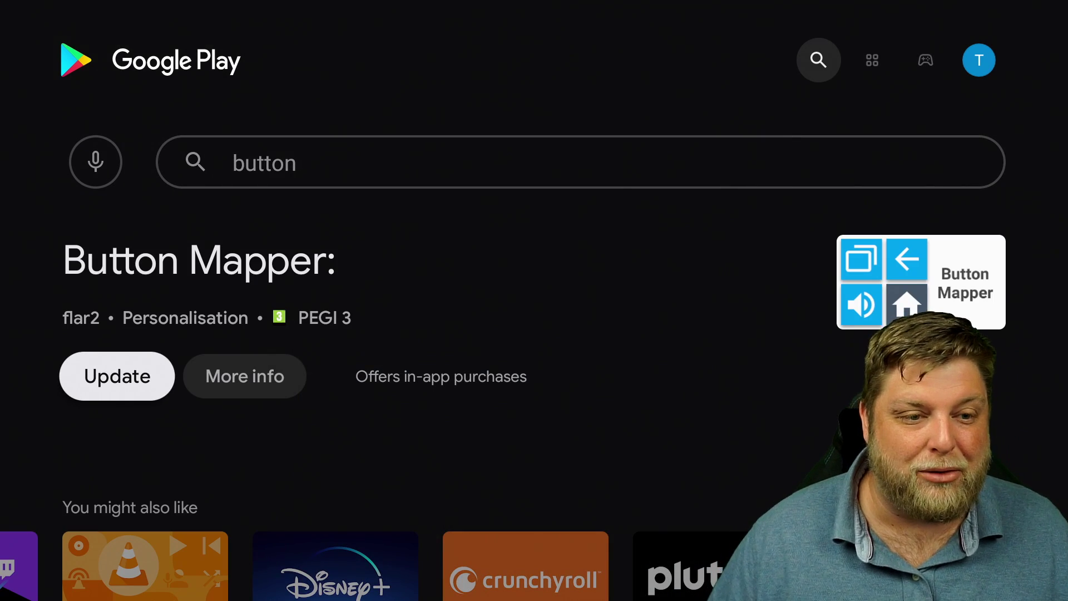
key(Return)
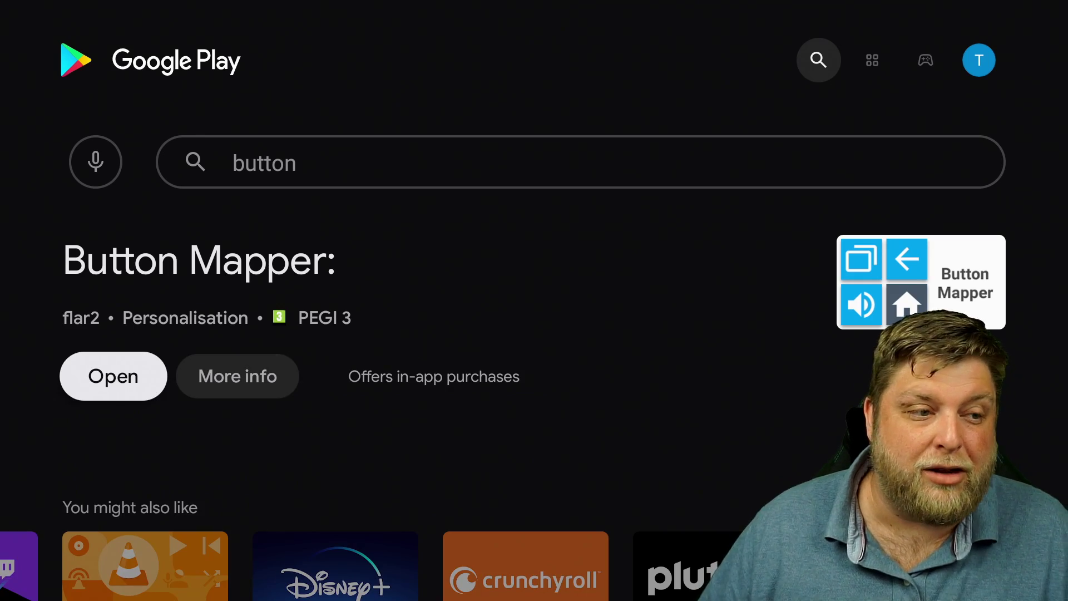
key(Escape)
key(Escape)
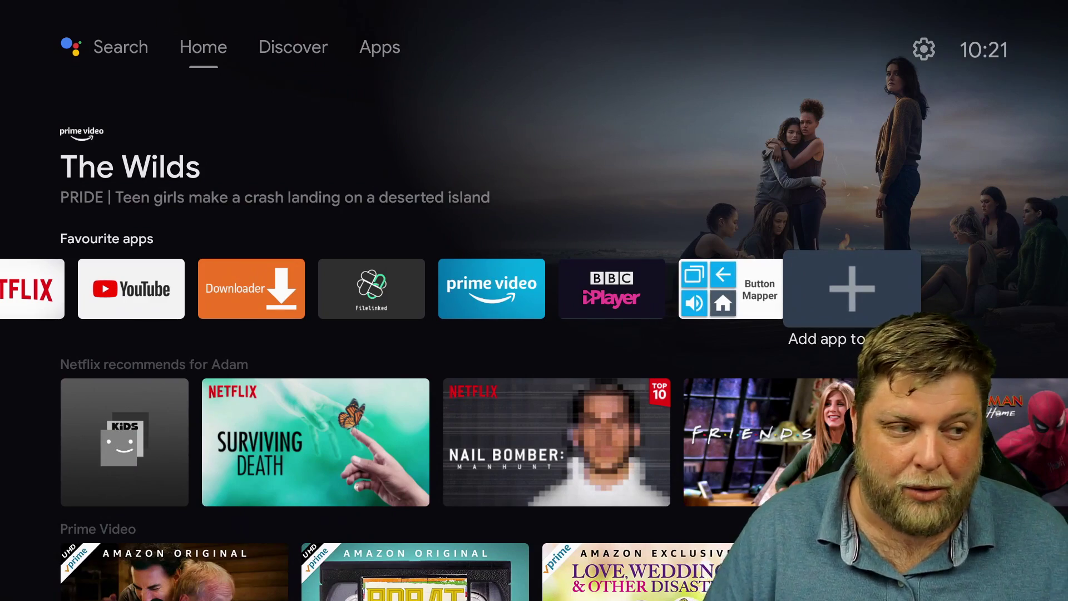
Launch Button Mapper from the Favourite apps row
key(Return)
key(Down)
key(Down)
key(Return)
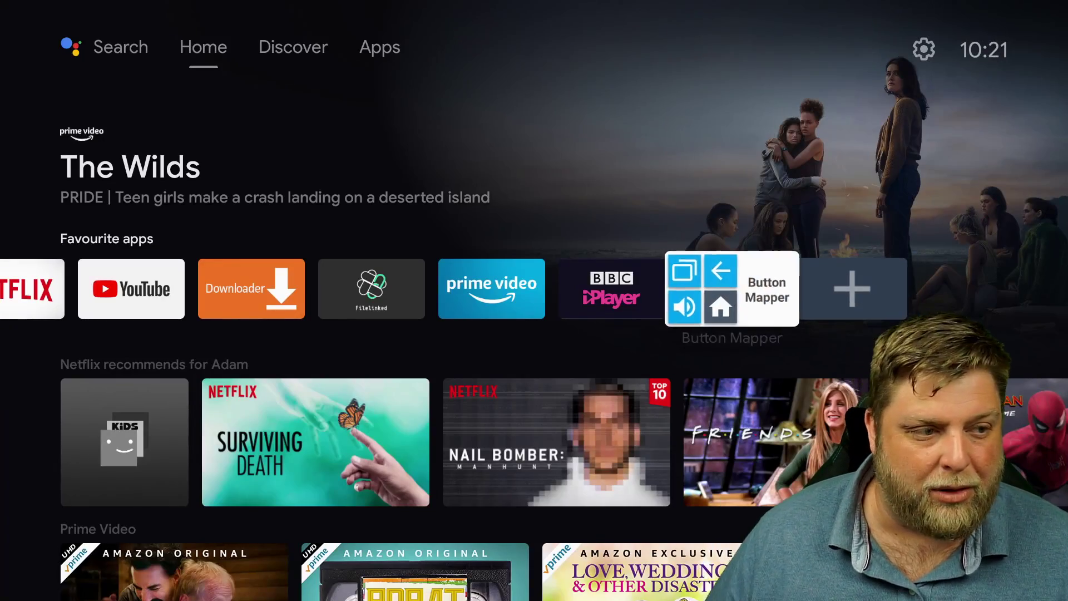
key(Return)
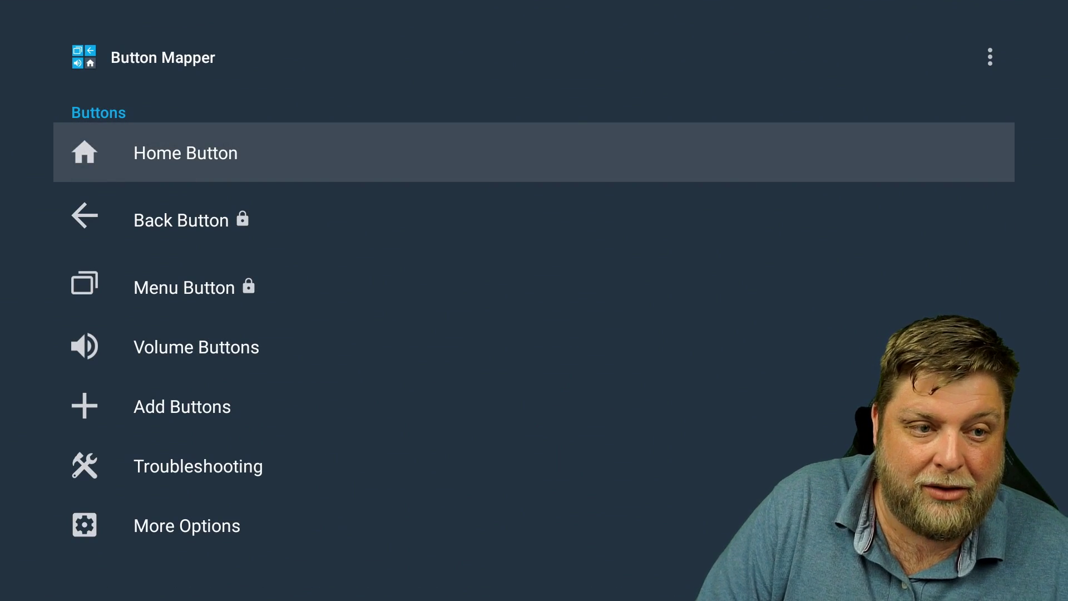
Browse past Back Button, Volume Buttons and screen-off options to reach Add Buttons
key(Down)
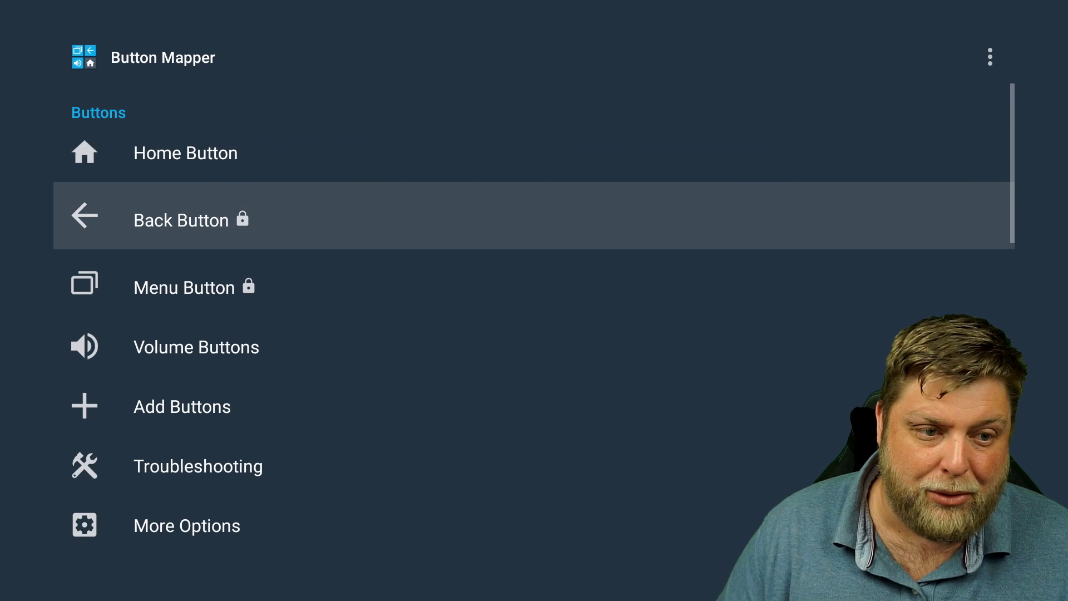
key(Down)
key(Down)
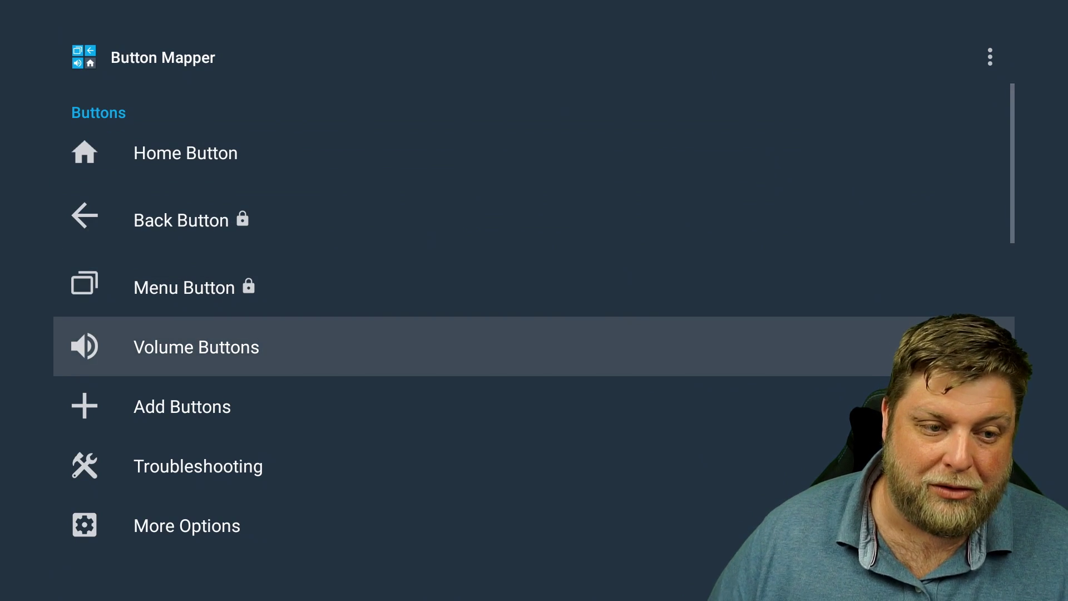
key(Down)
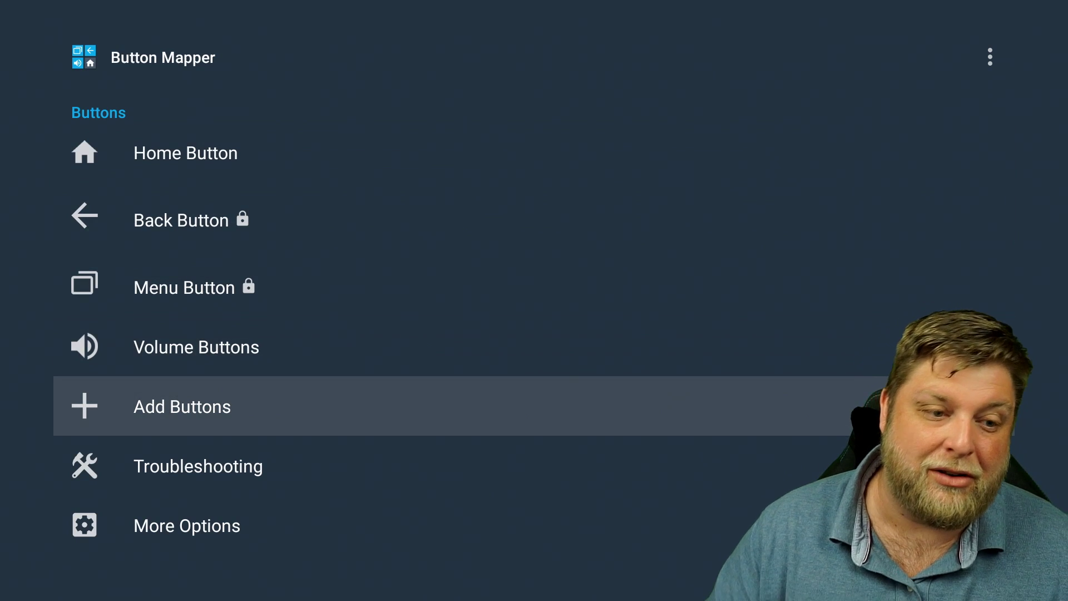
key(Down)
key(Down)
key(Down)
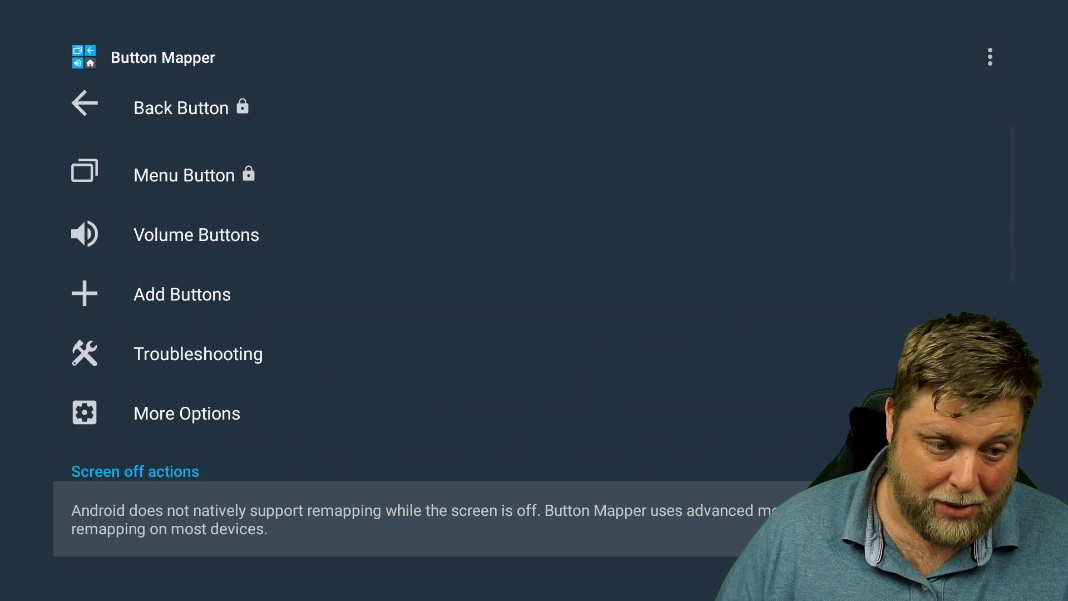
key(Down)
key(Down)
key(Down)
key(Down)
key(Up)
key(Up)
key(Up)
key(Up)
key(Up)
key(Up)
key(Up)
key(Up)
key(Up)
key(Up)
key(Up)
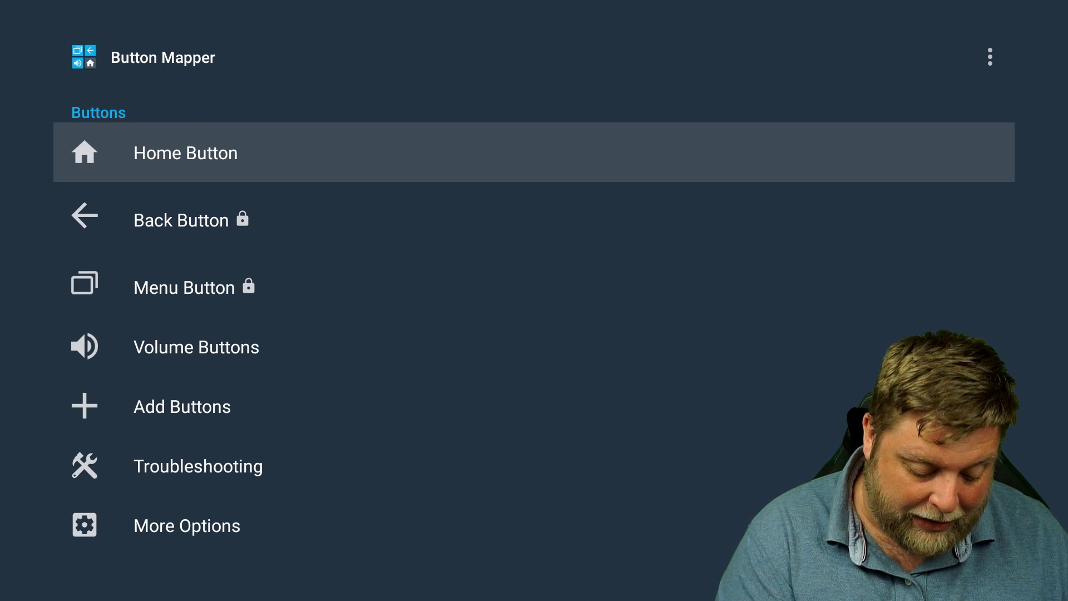
key(Down)
key(Down)
key(Down)
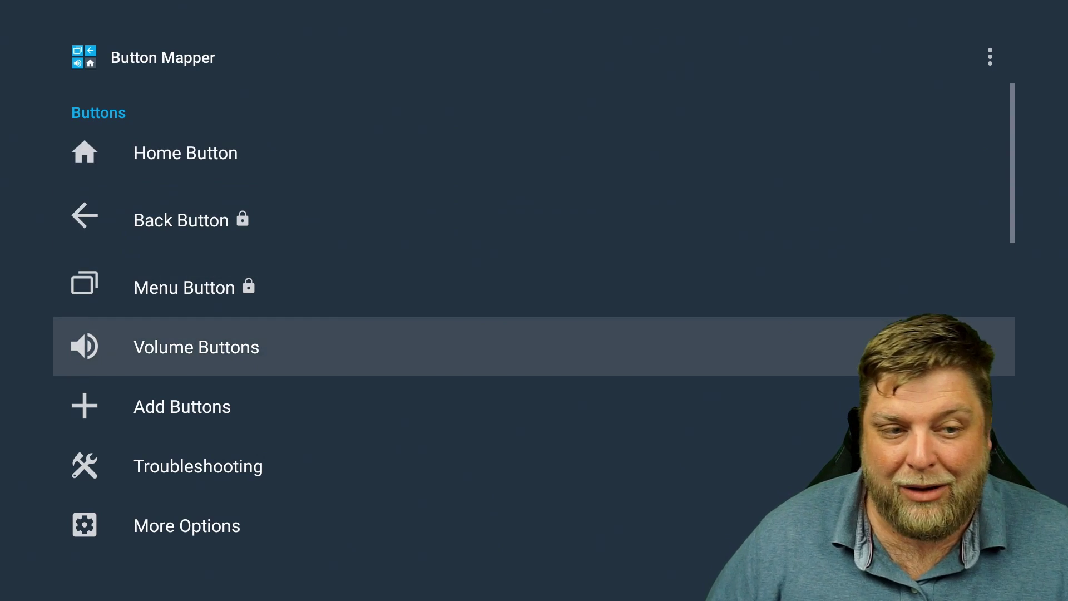
key(Down)
key(Return)
key(Down)
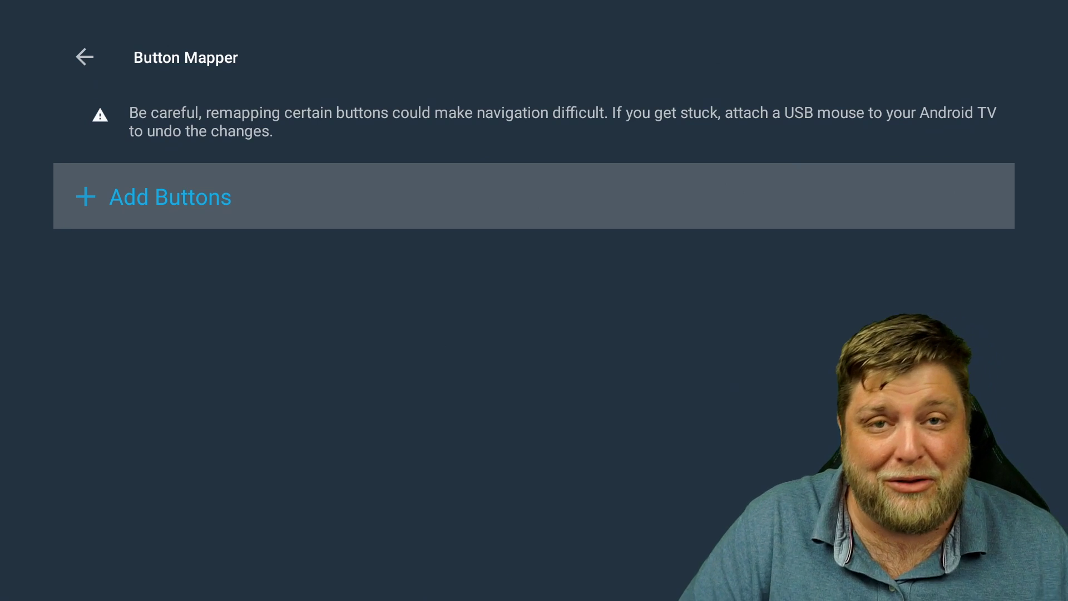
Try capturing a remote button press, then return to the Add Buttons entry
key(Return)
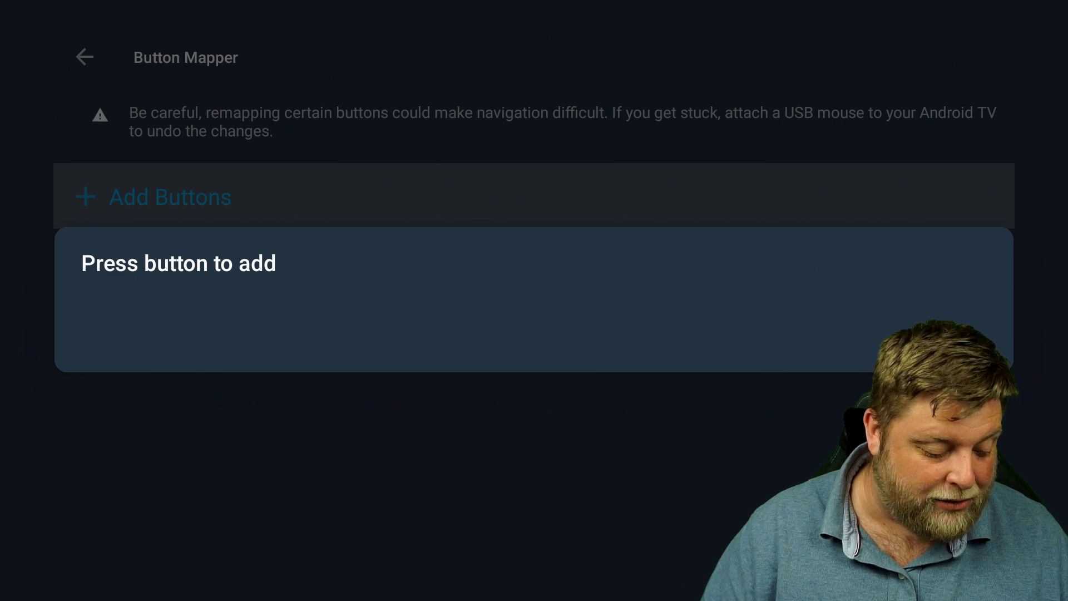
key(XF86Video)
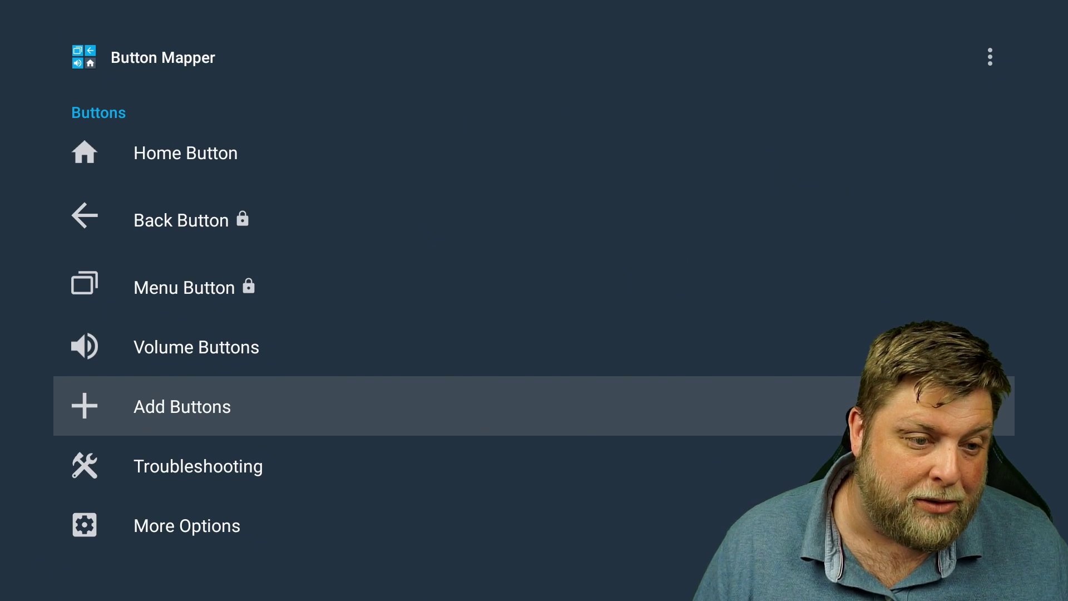
key(Return)
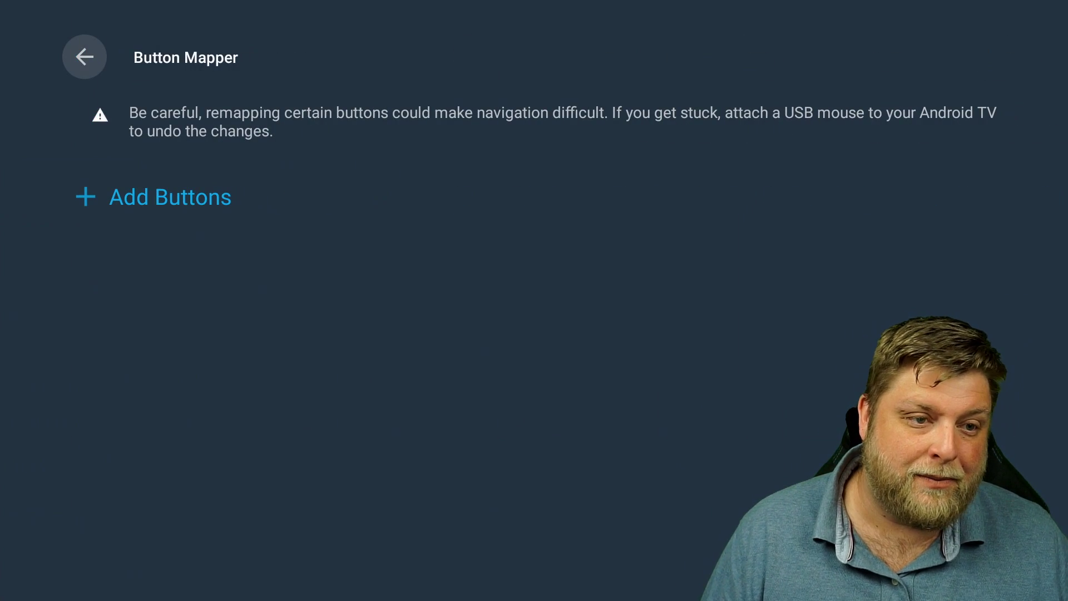
key(Down)
Register the remote's GUIDE button (172) and open its settings page
key(Return)
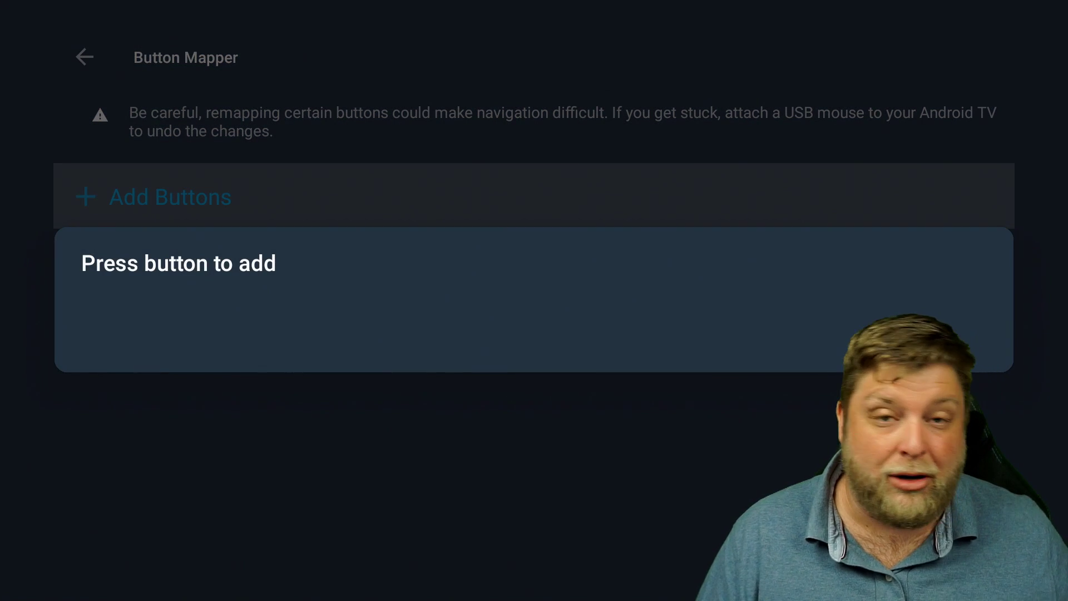
key(guide)
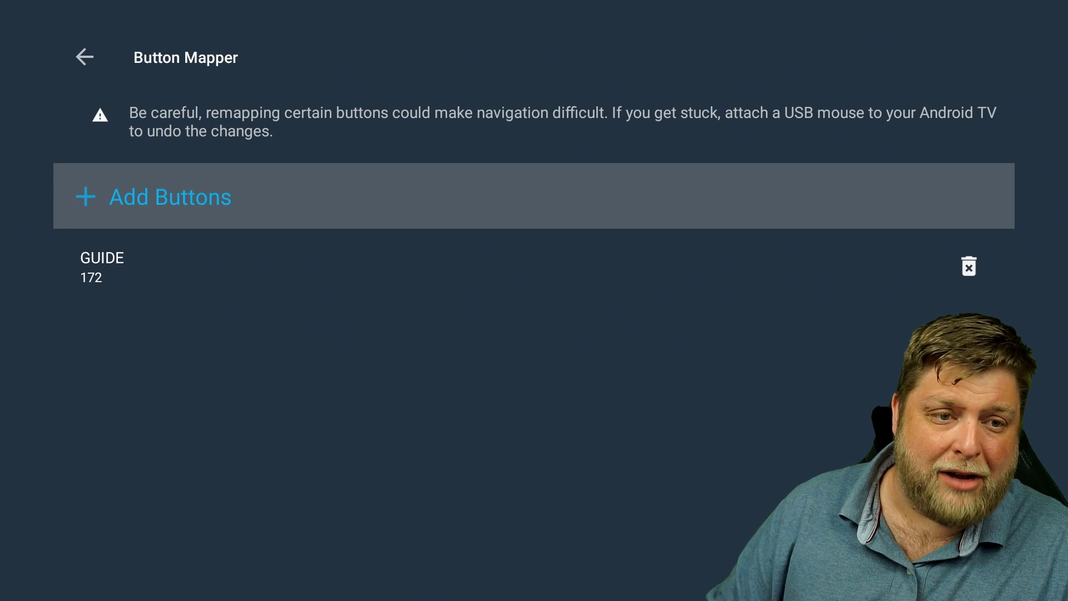
key(Down)
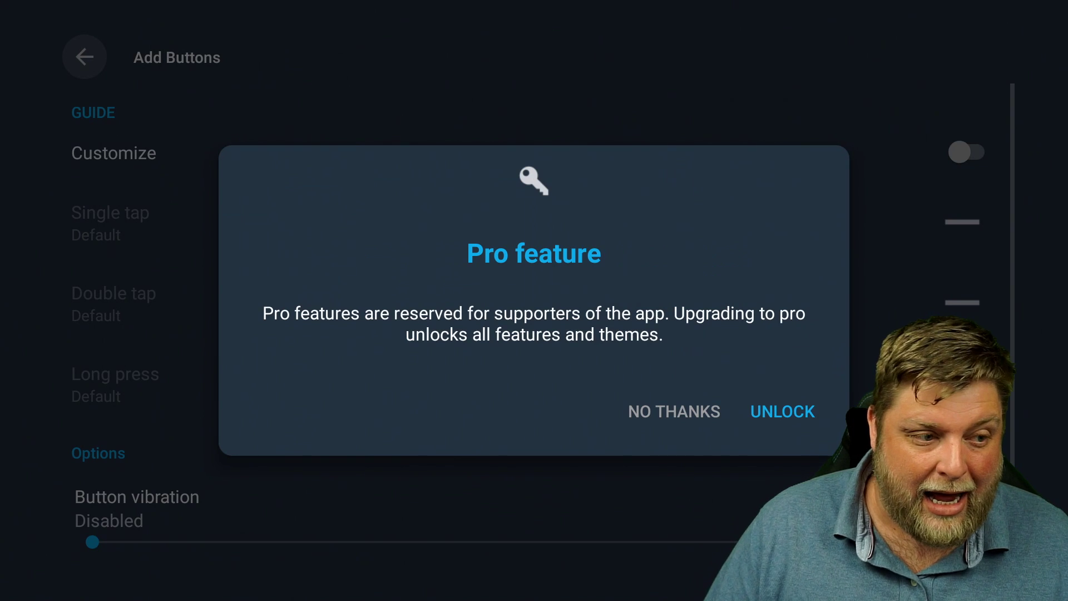
key(Left)
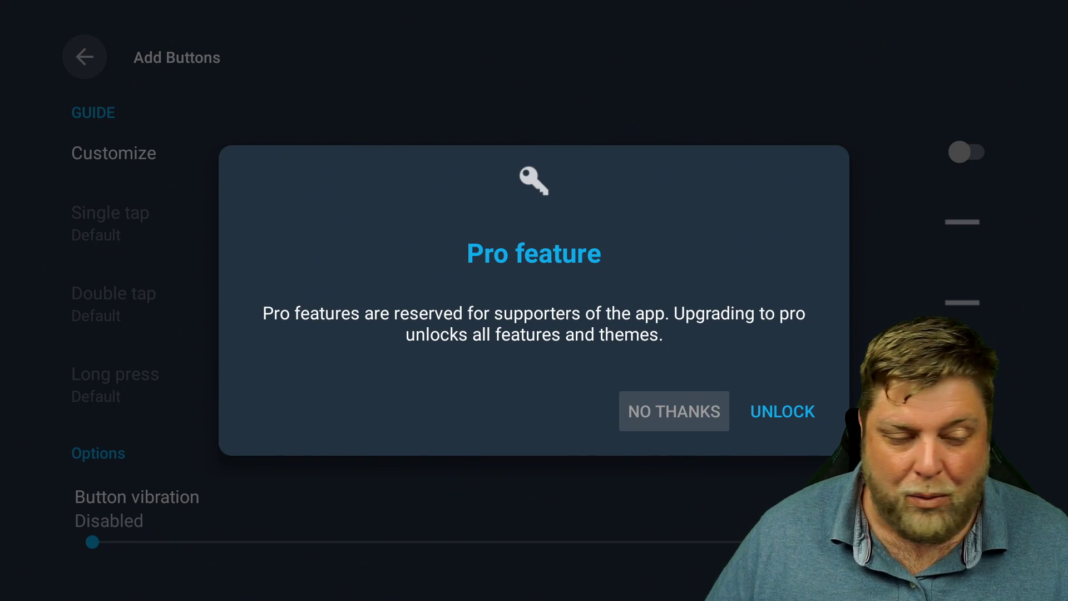
Decline the Pro notice with NO THANKS and switch GUIDE's Customize toggle on
key(Return)
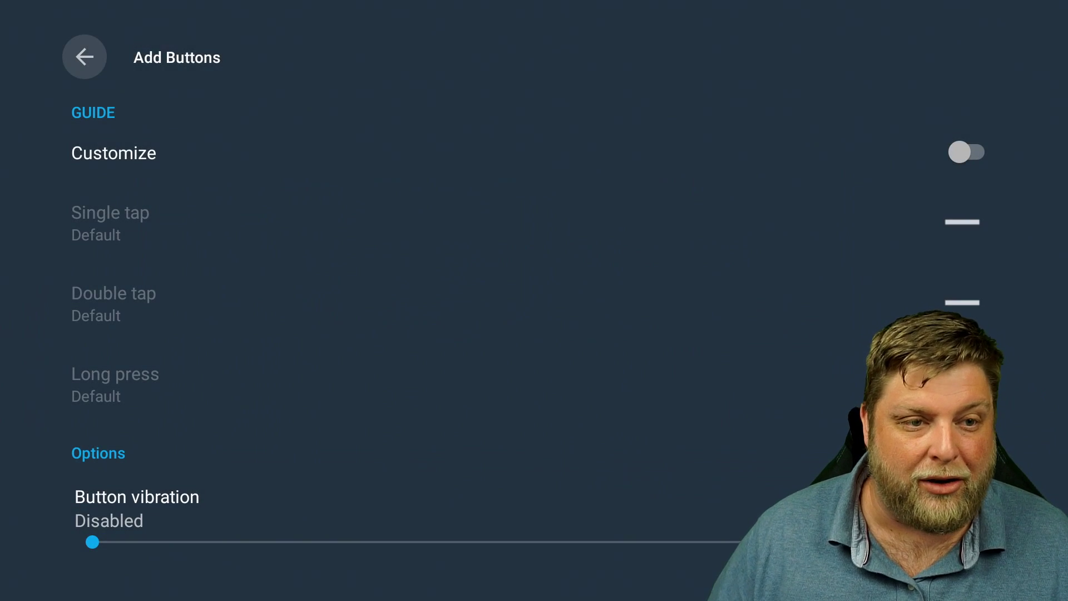
key(Down)
key(Return)
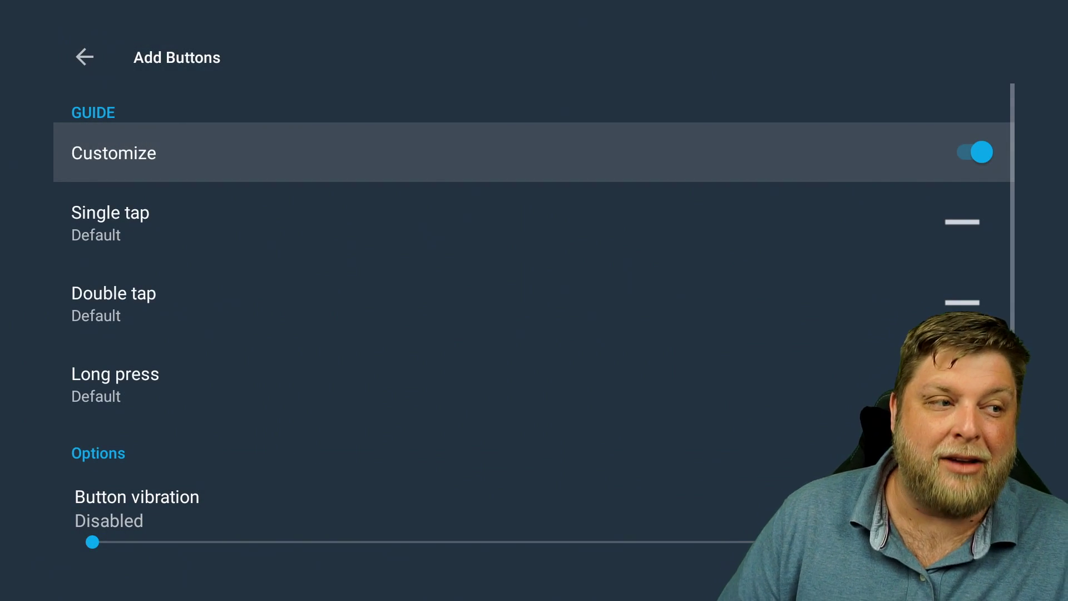
key(Return)
key(Return)
key(Down)
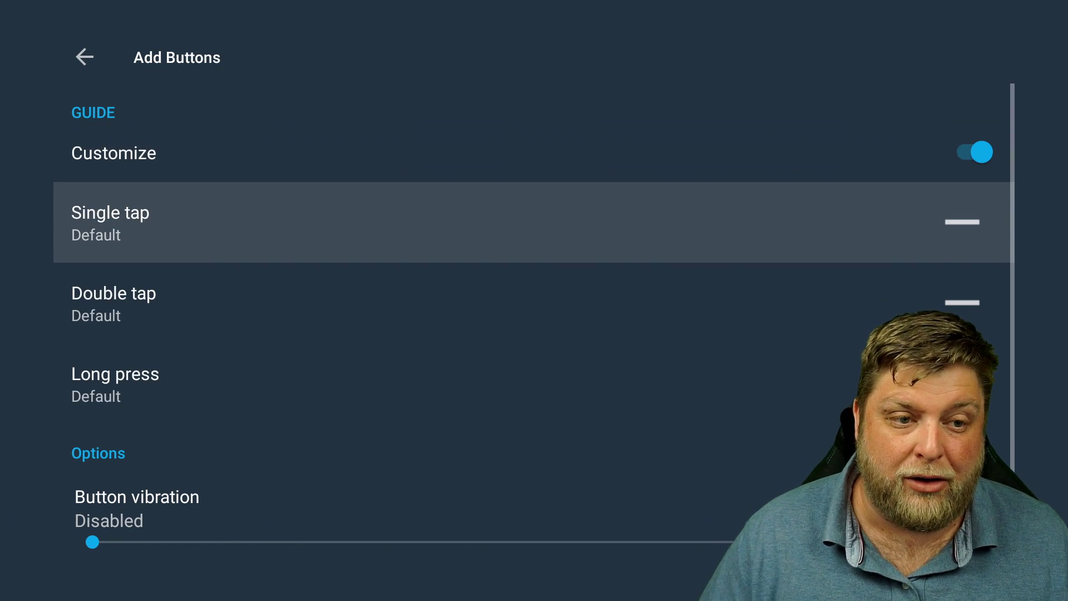
key(Down)
key(Down)
key(Up)
key(Up)
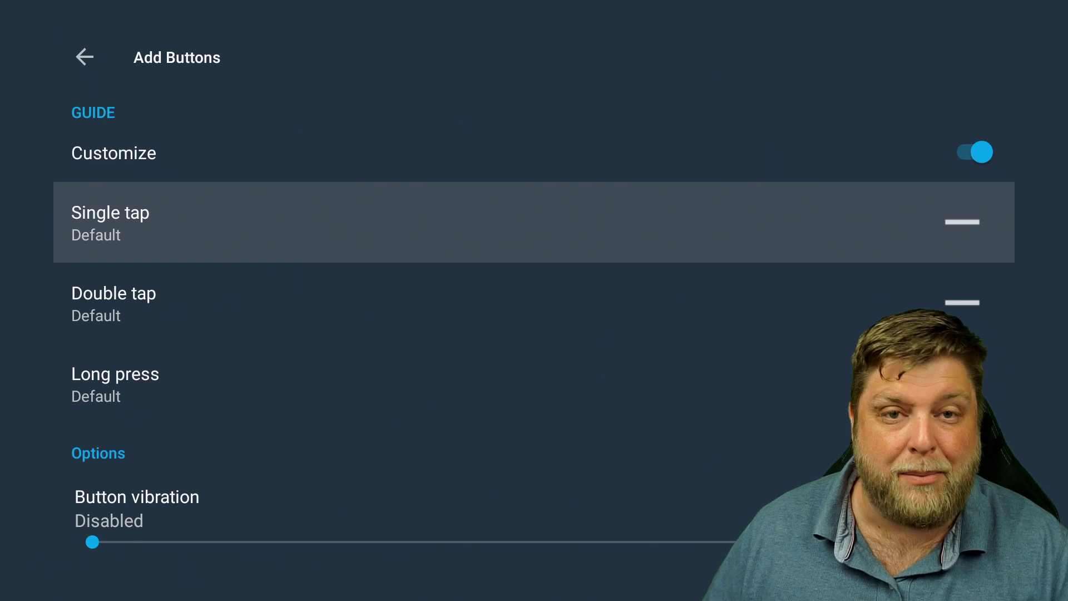
key(Down)
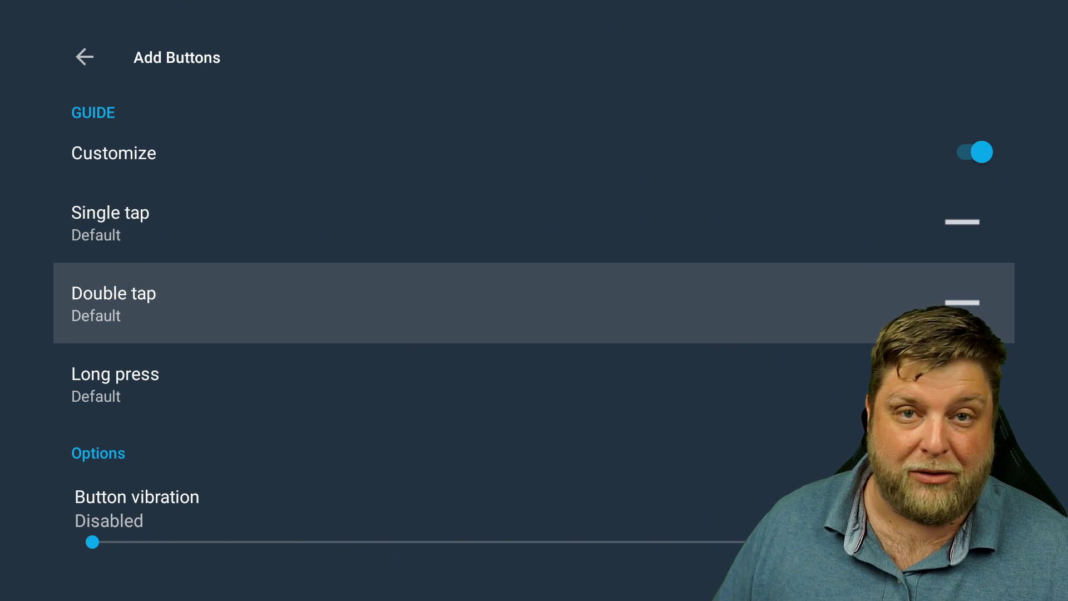
key(Down)
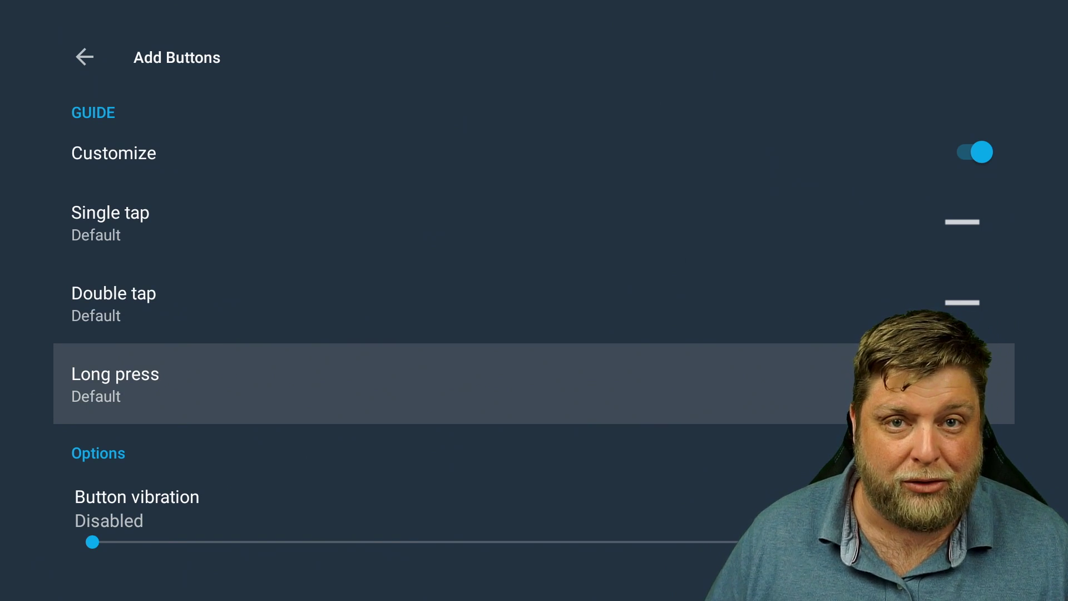
key(Up)
key(Up)
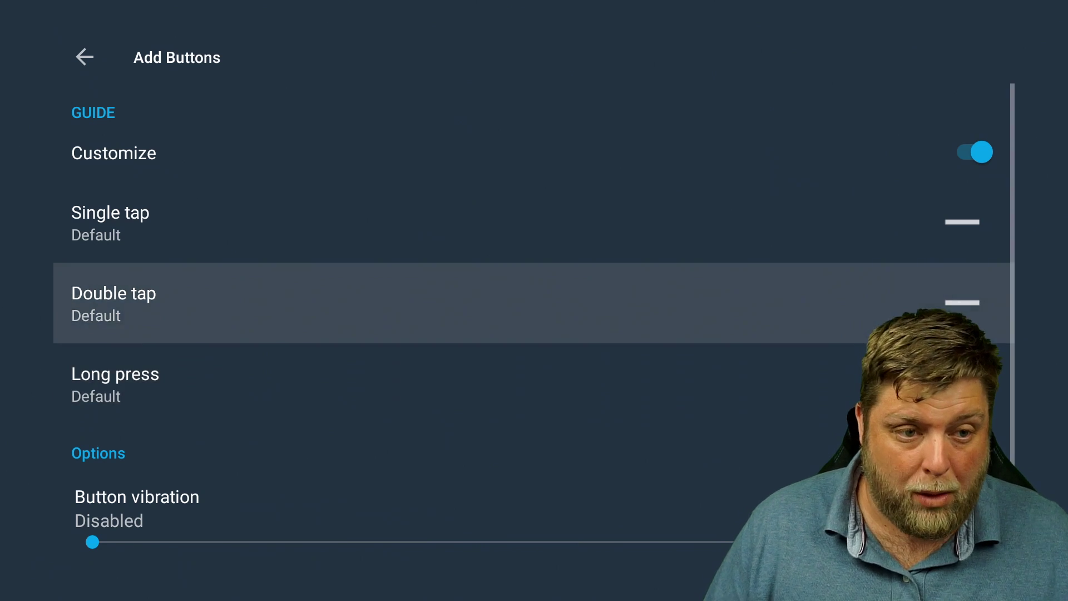
Open GUIDE's single-tap picker and switch the category to Media to view Play/Pause and volume actions
key(Return)
key(Down)
key(Down)
key(Down)
key(Down)
key(Down)
key(Down)
key(Down)
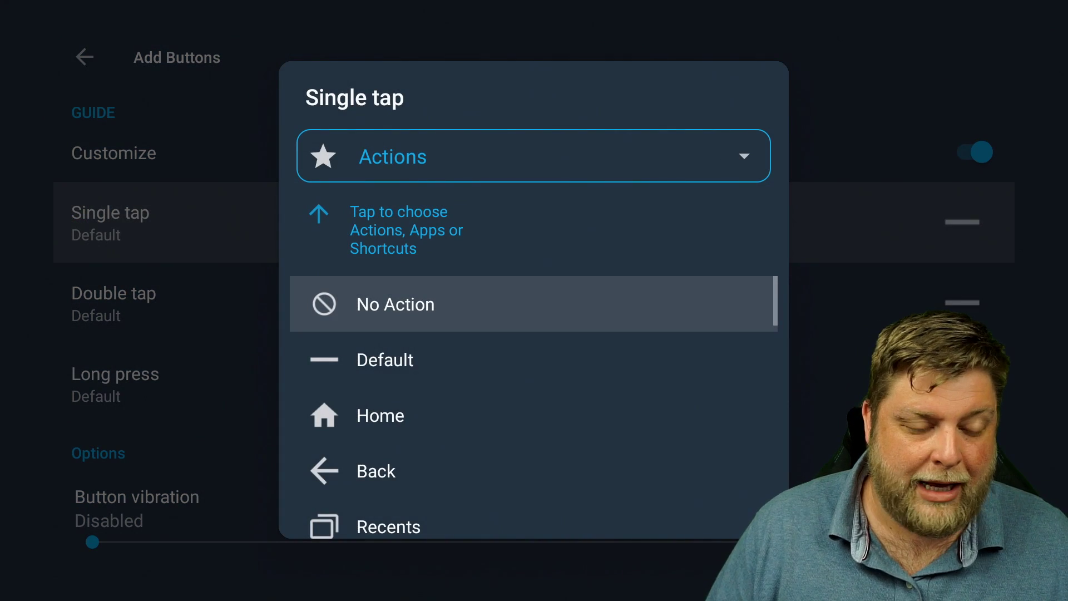
key(Up)
key(Up)
key(Up)
key(Up)
key(Up)
key(Up)
key(Up)
key(Return)
key(Down)
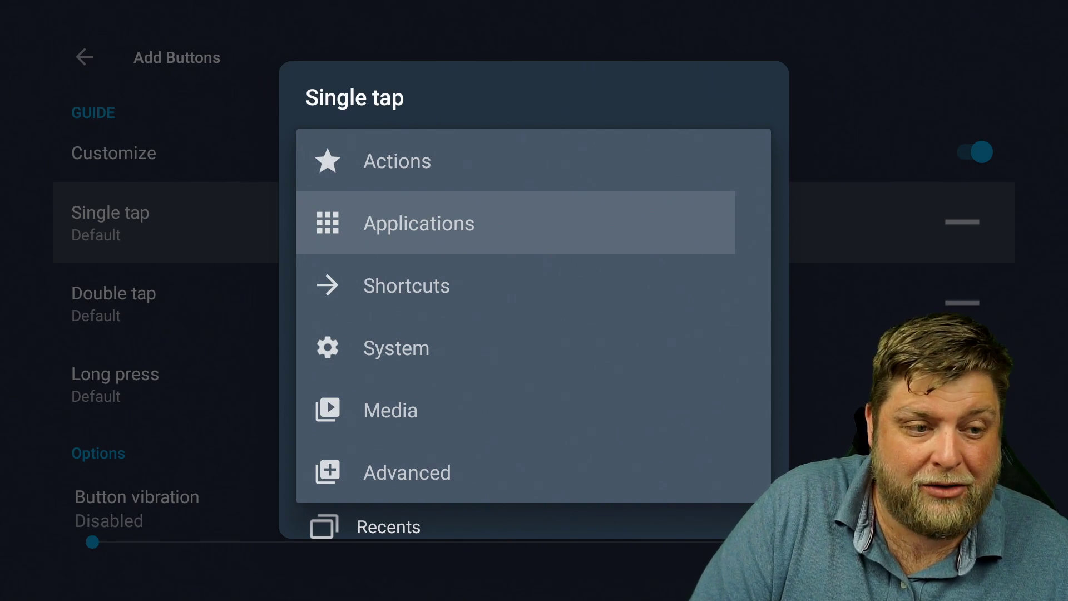
key(Down)
key(Down)
key(Down)
key(Down)
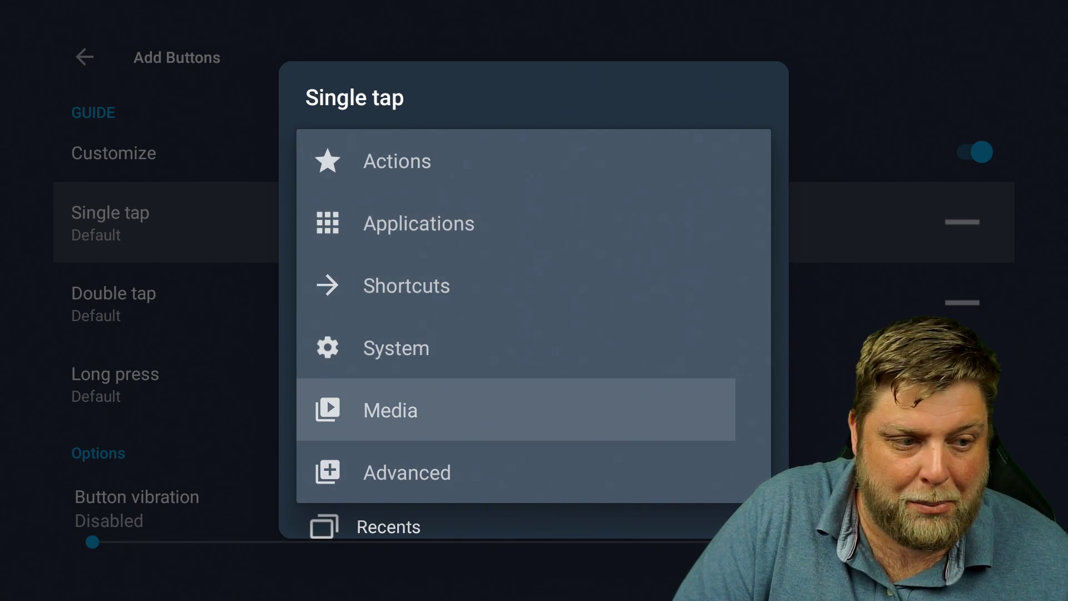
key(Up)
key(Return)
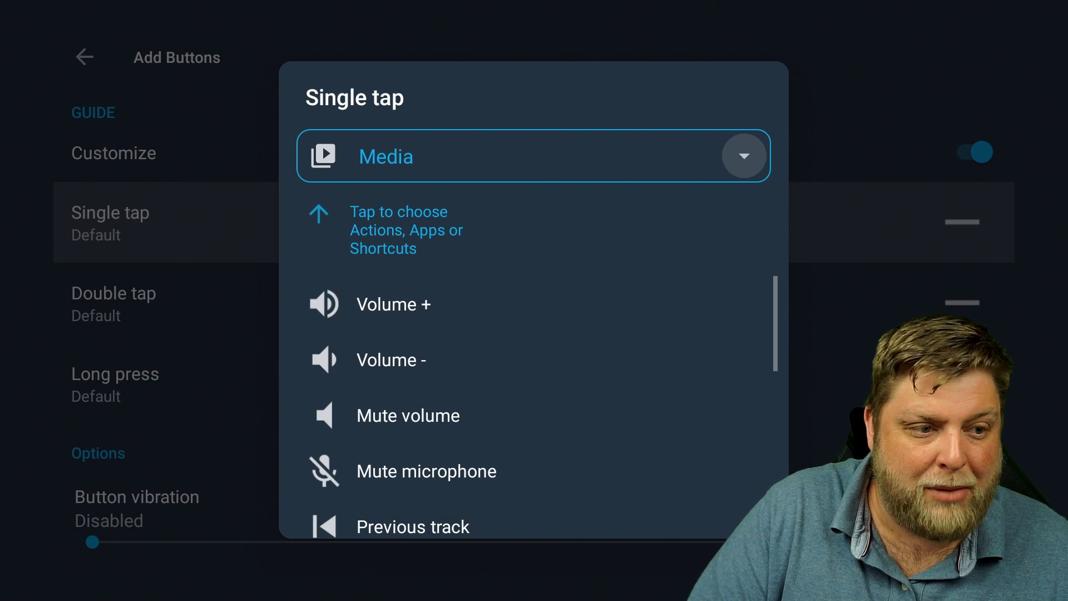
key(Down)
key(Down)
key(Down)
key(Down)
key(Down)
key(Down)
key(Down)
key(Down)
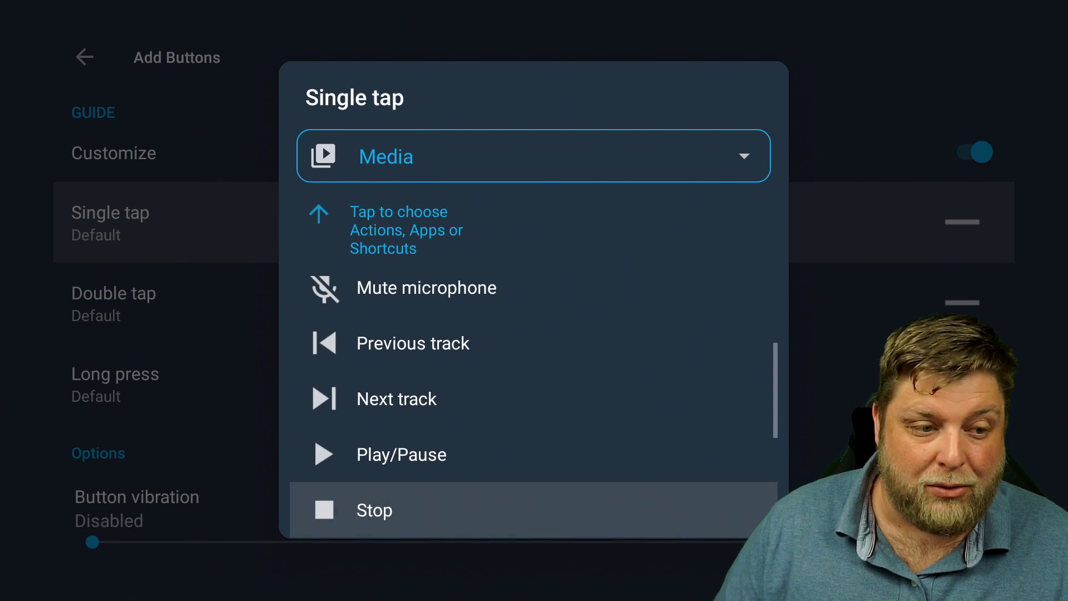
key(Up)
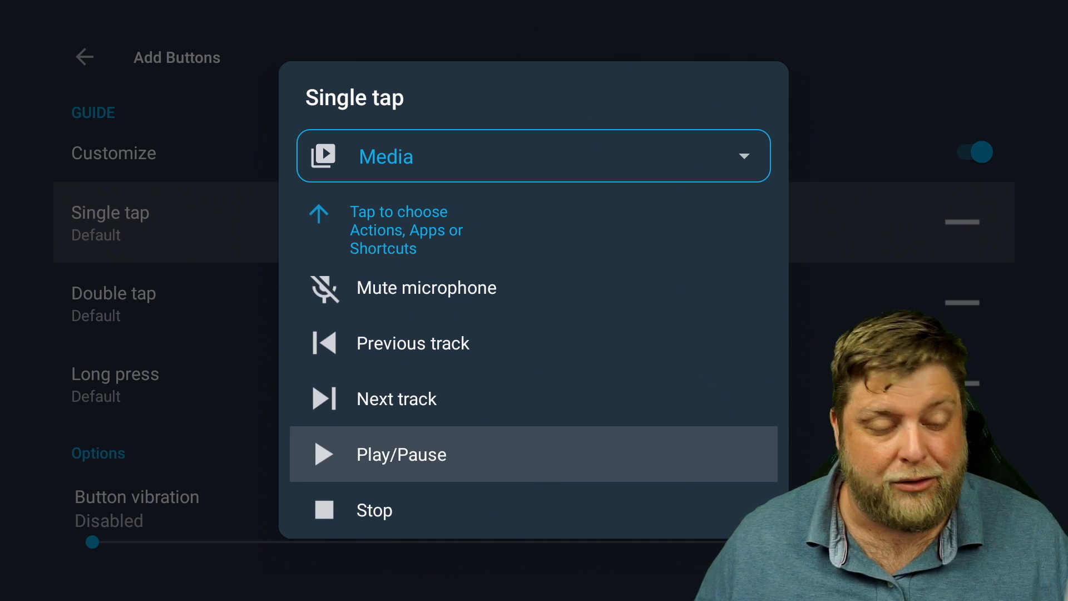
key(Up)
key(Up)
key(Up)
key(Up)
key(Up)
key(Up)
key(Up)
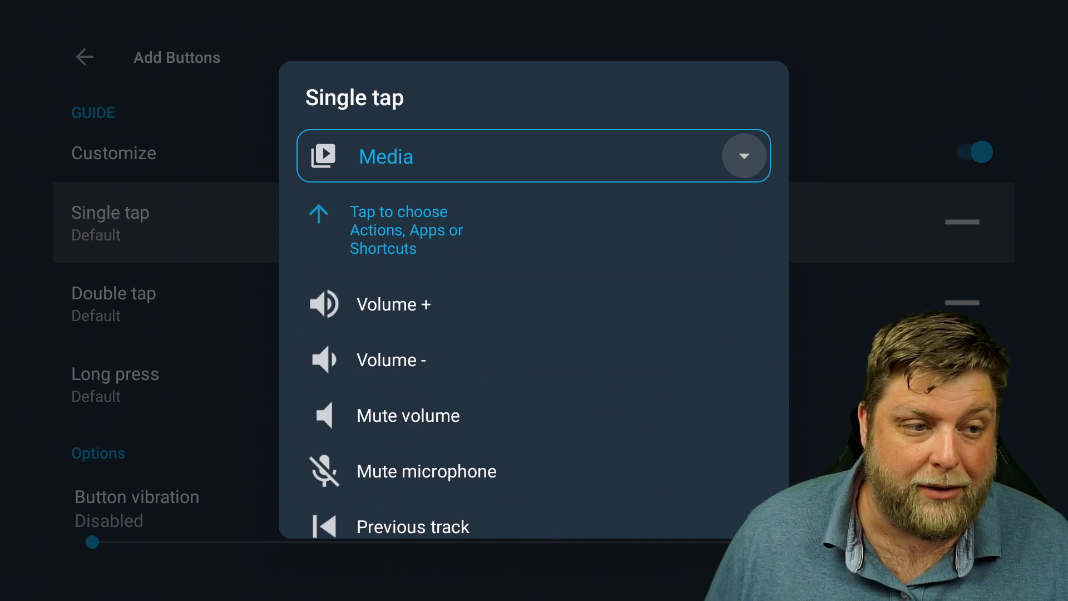
Set GUIDE's single tap to launch the All 4 app from Applications
key(Return)
key(Up)
key(Up)
key(Up)
key(Return)
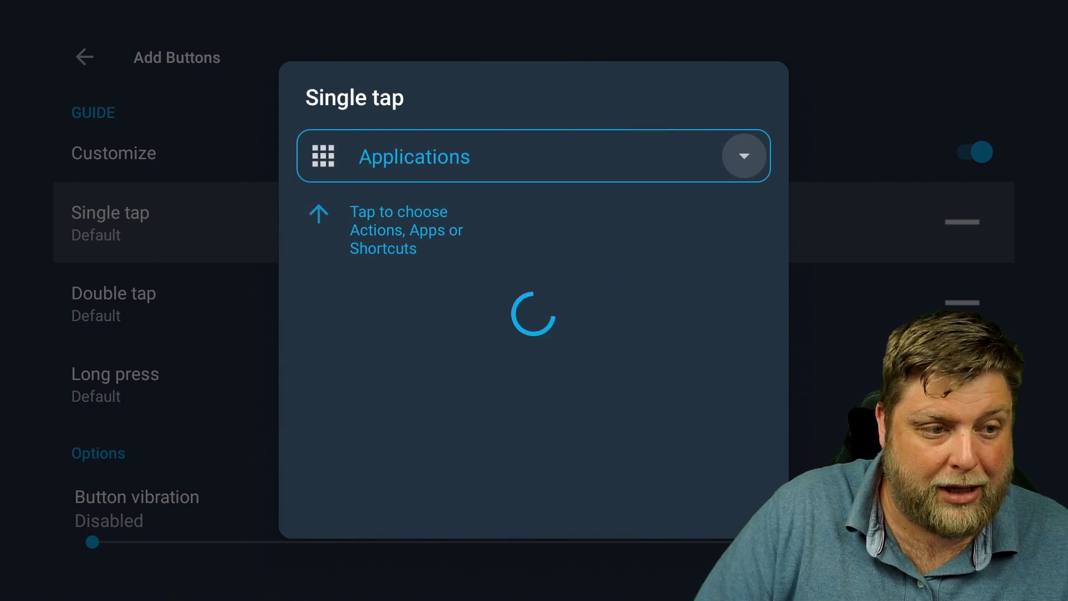
key(Down)
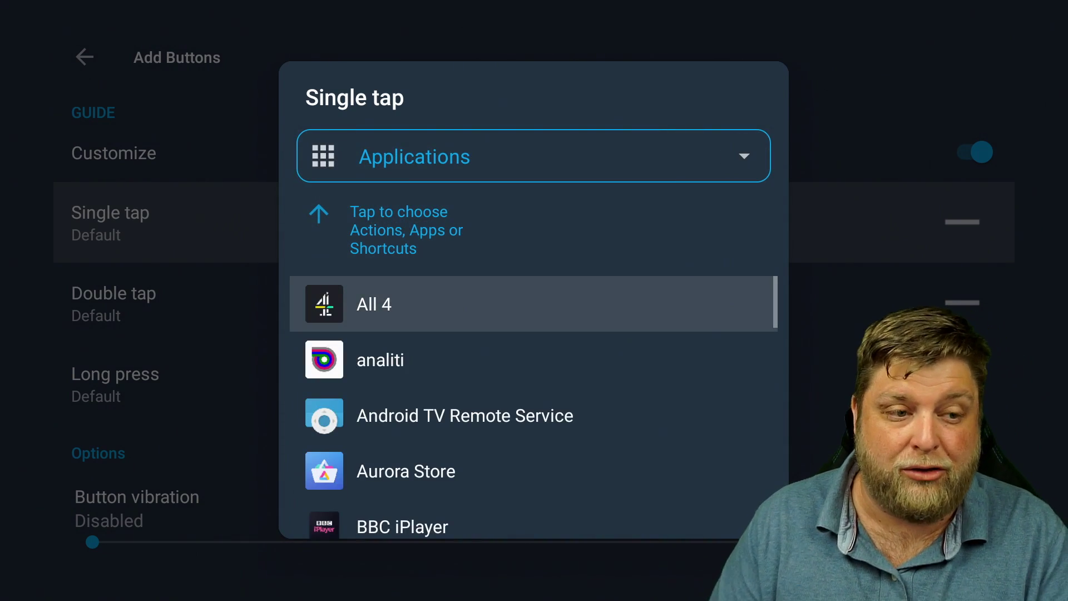
key(Return)
Set GUIDE's double tap to launch analiti
key(Down)
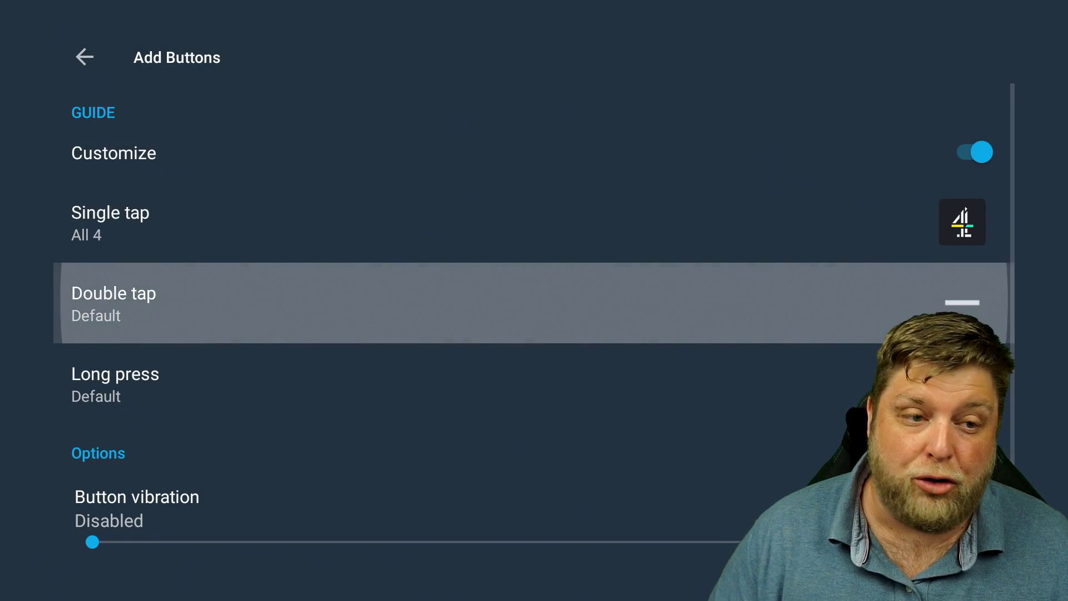
key(Return)
key(Down)
key(Down)
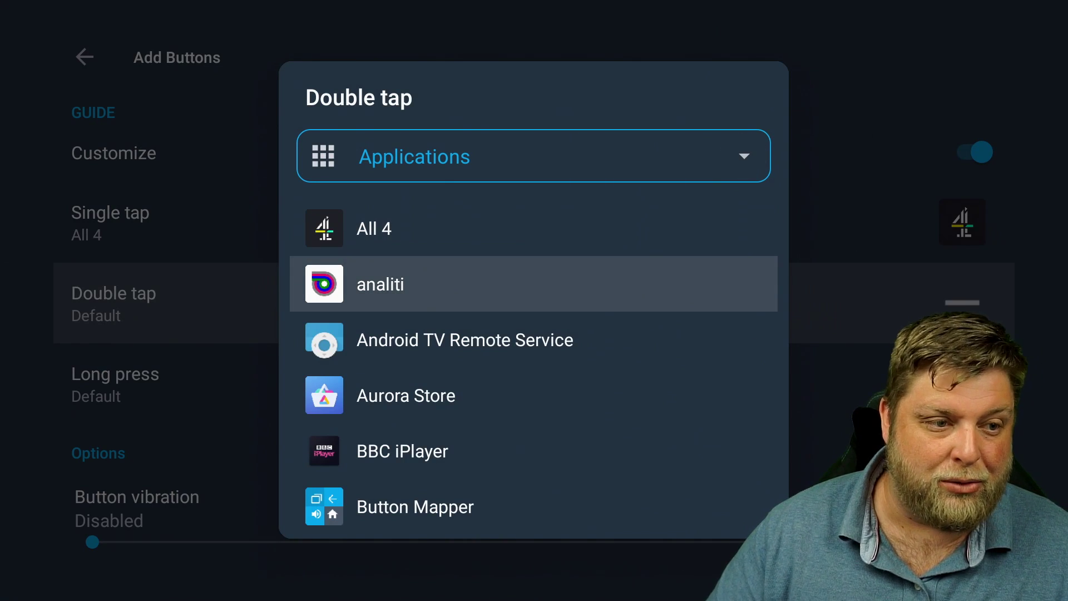
key(Return)
Set GUIDE's long press to launch Downloader
key(Down)
key(Return)
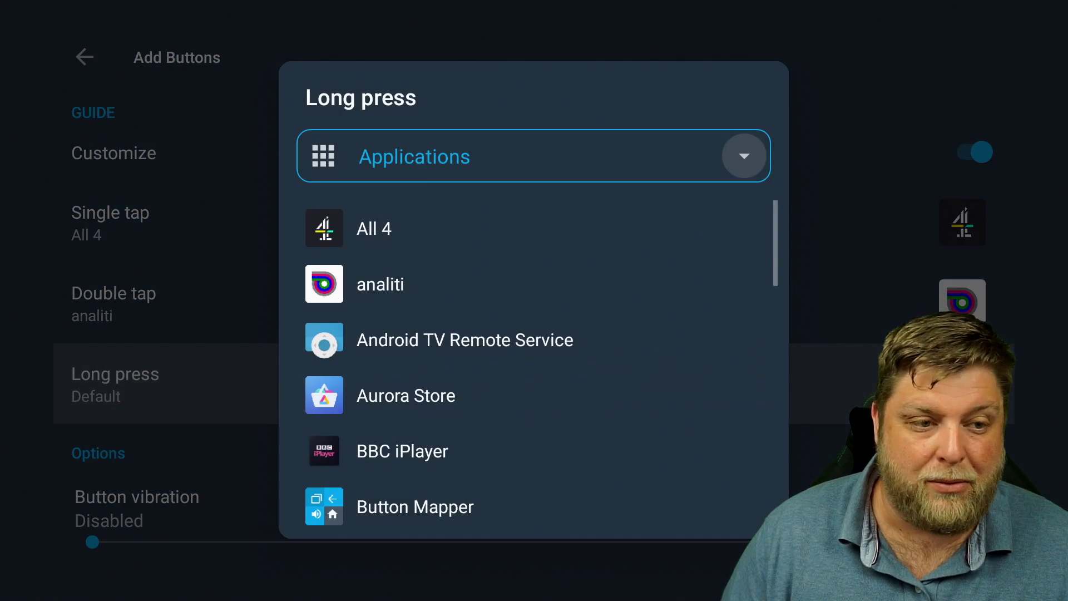
key(Down)
key(Down)
key(Down)
key(Down)
key(Down)
key(Down)
key(Down)
key(Down)
key(Down)
key(Down)
key(Down)
key(Down)
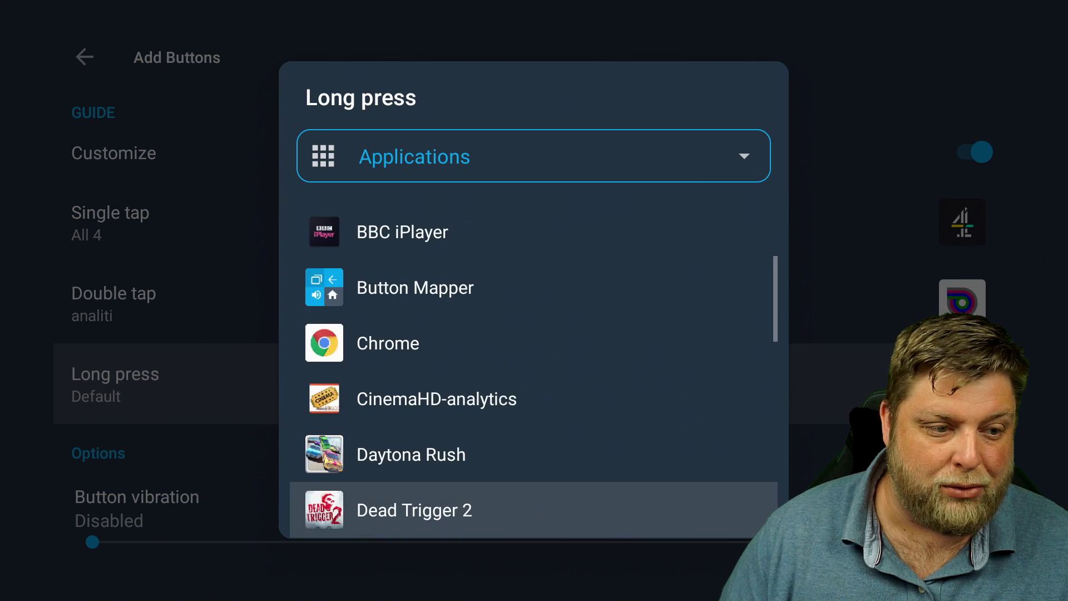
key(Up)
key(Up)
key(Up)
key(Down)
key(Down)
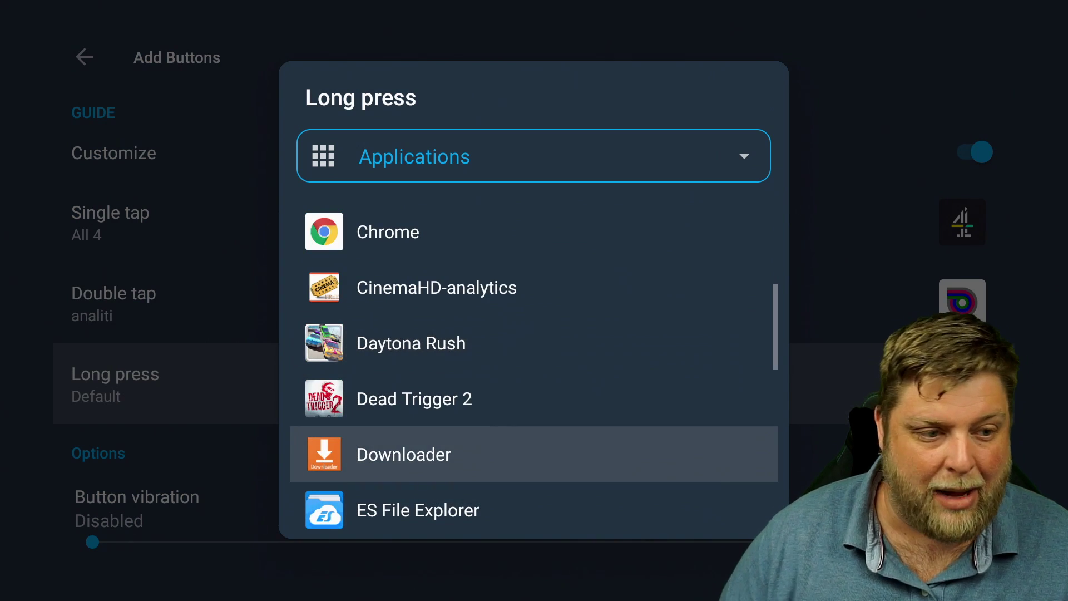
key(Return)
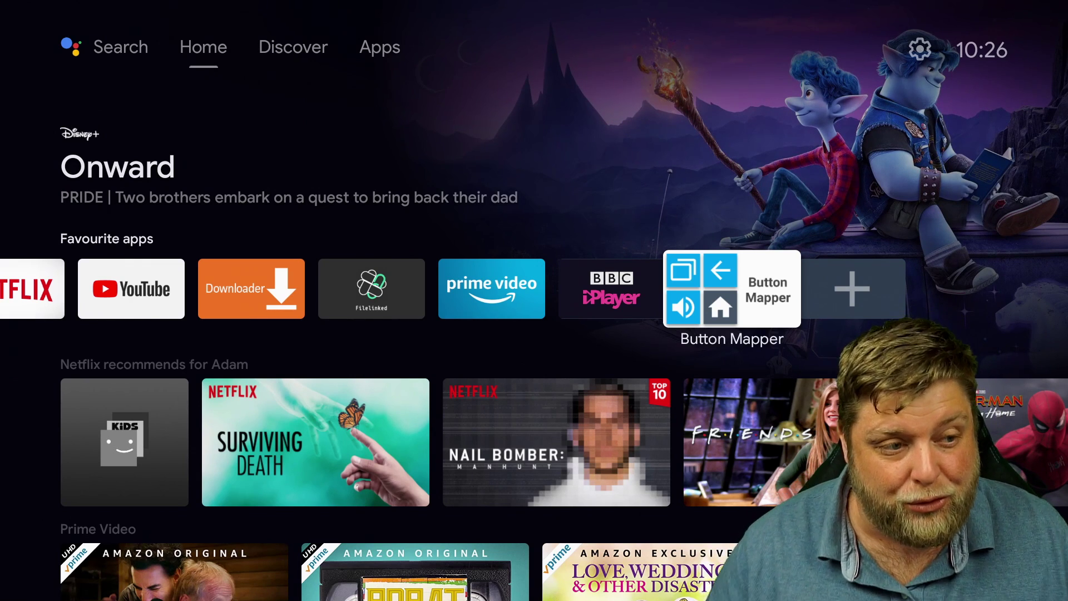
Reopen Button Mapper's added buttons page and start capturing another button beside GUIDE
key(Return)
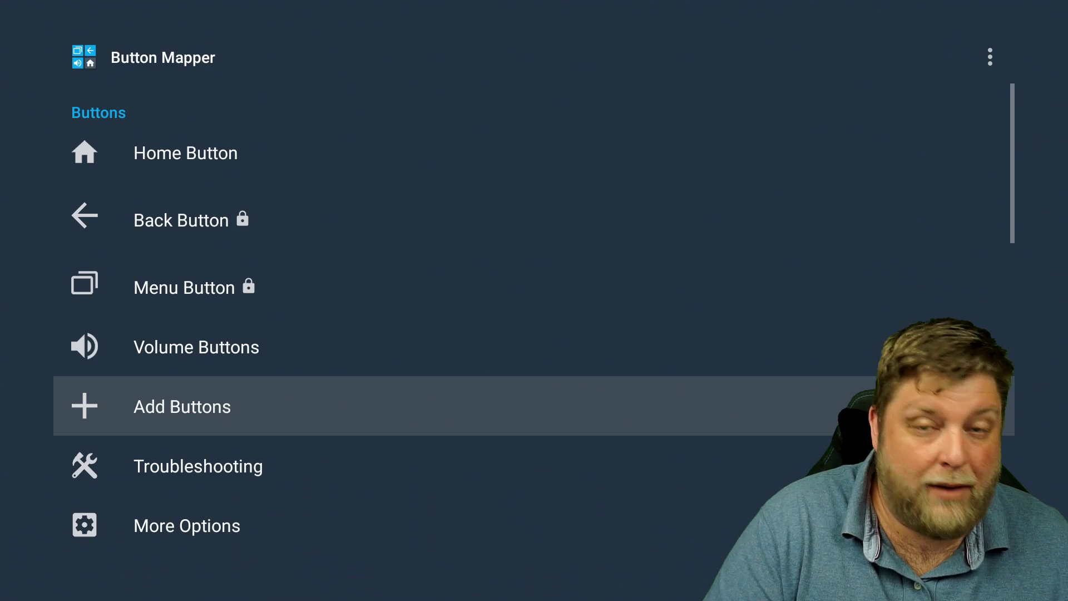
key(Return)
key(Down)
key(Down)
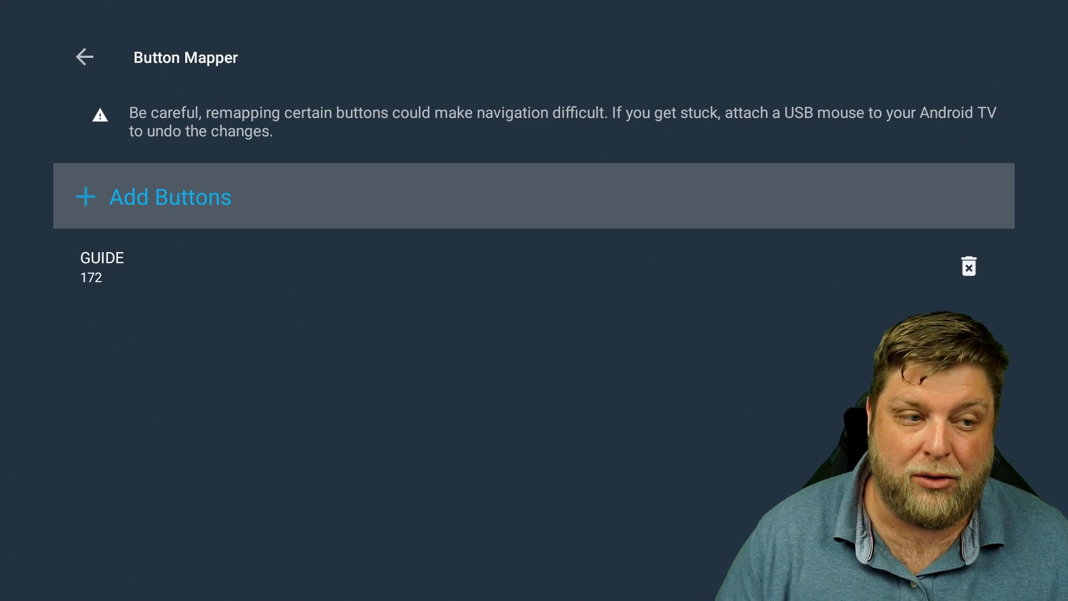
key(Right)
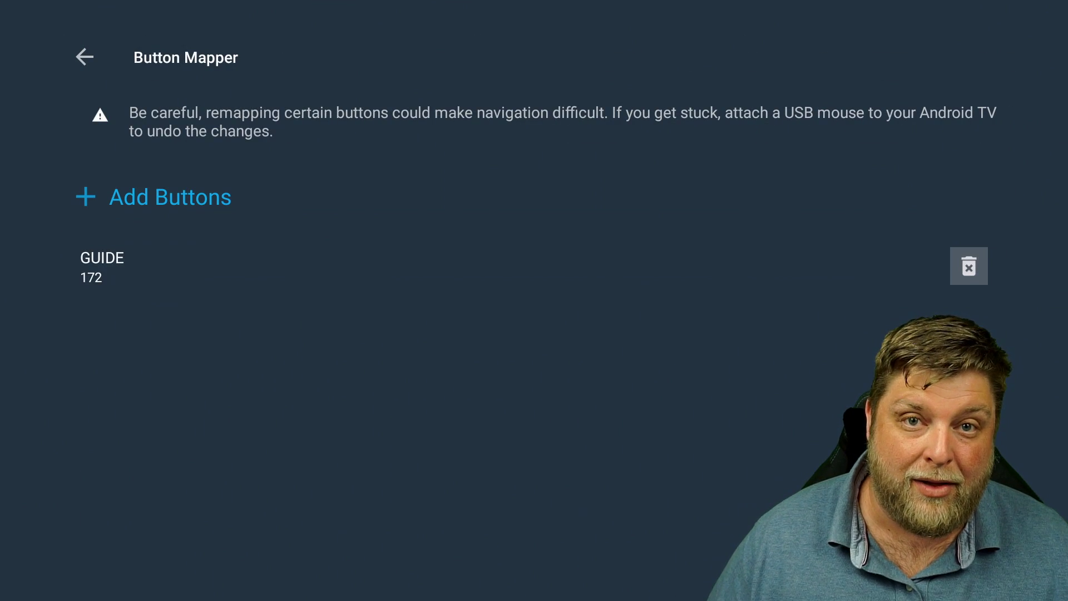
key(Left)
key(Up)
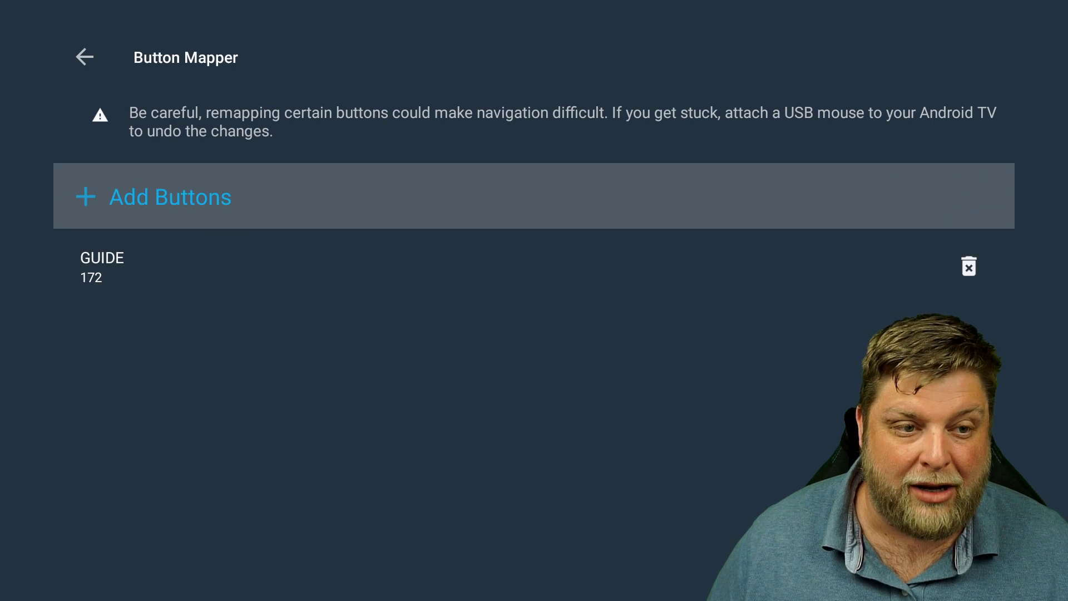
key(Return)
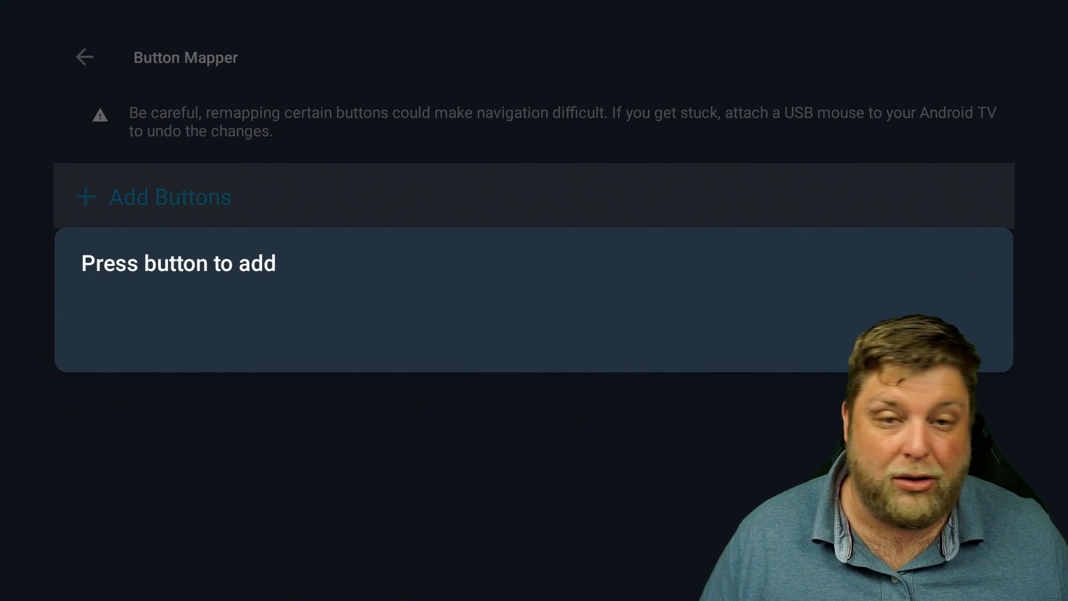
Register BOOKMARK (174), decline the Pro offer, switch its Customize on, and go back
key(XF86Favorites)
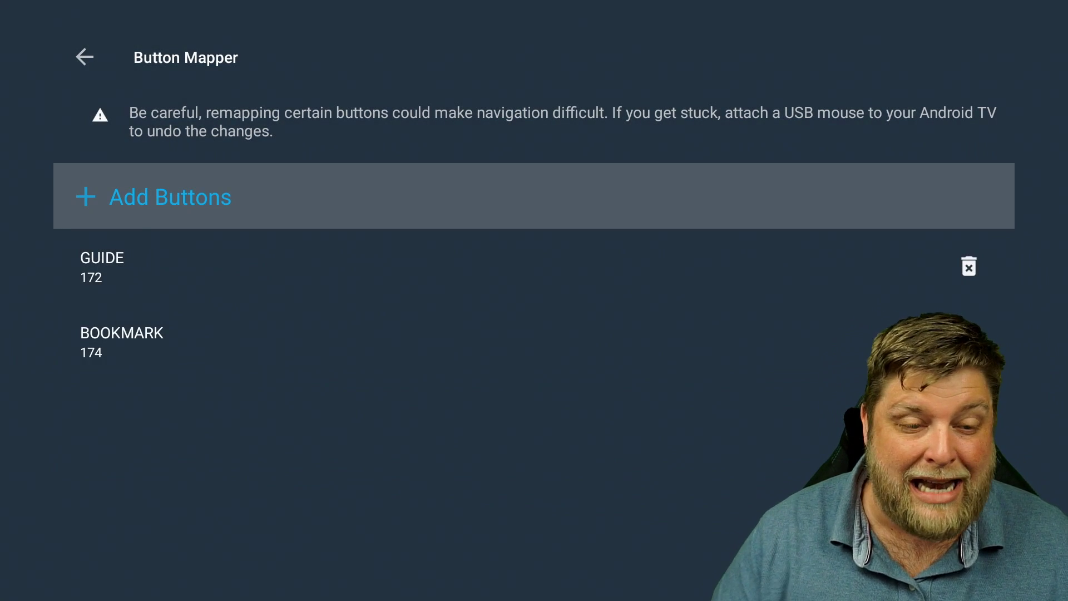
key(Down)
key(Down)
key(Return)
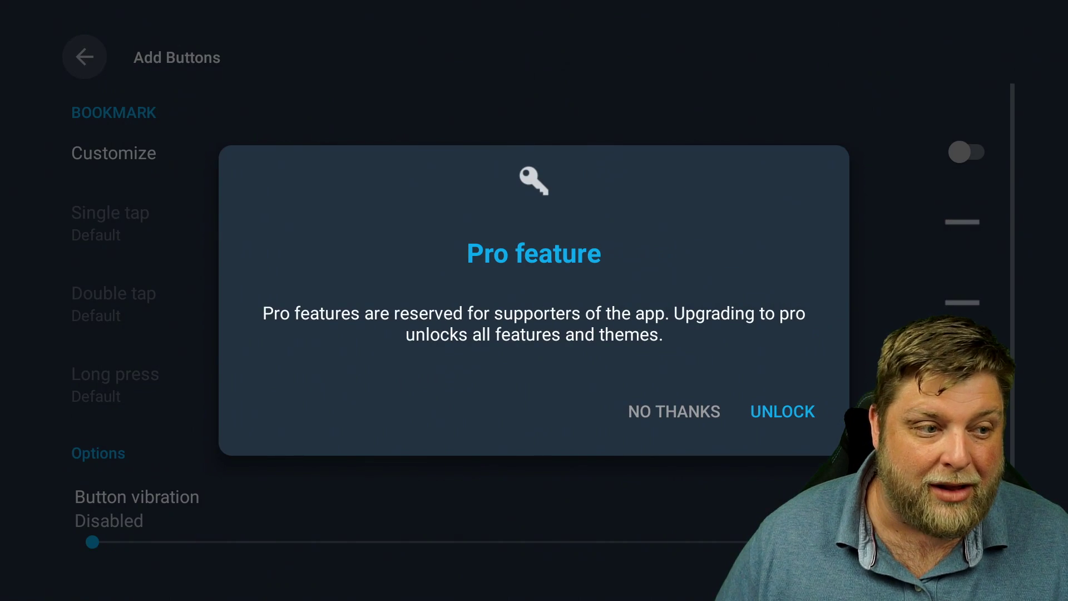
key(Return)
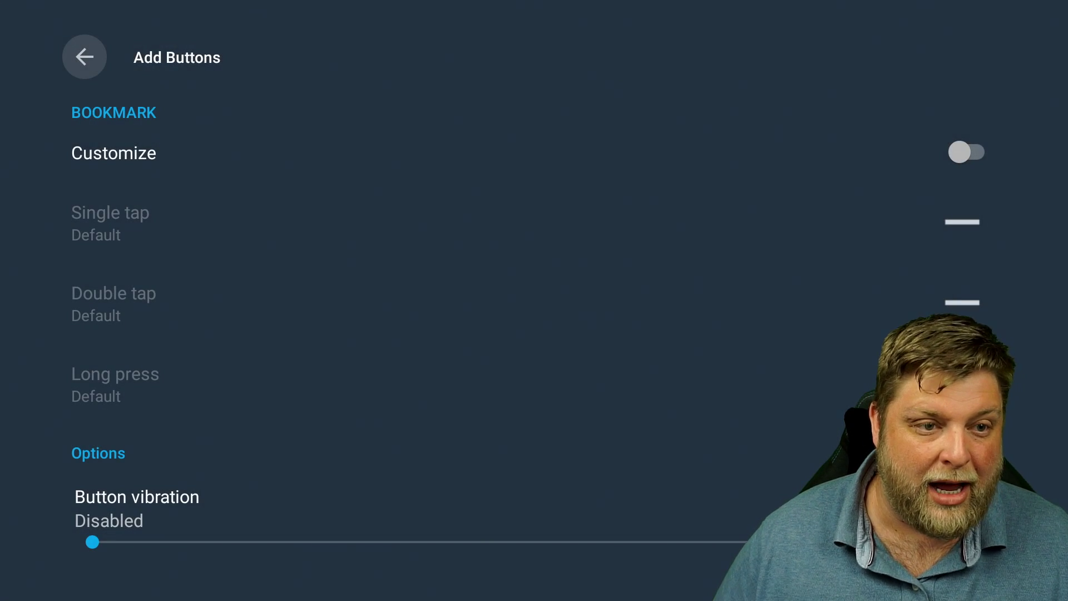
key(Return)
key(Down)
key(Down)
key(Down)
key(Down)
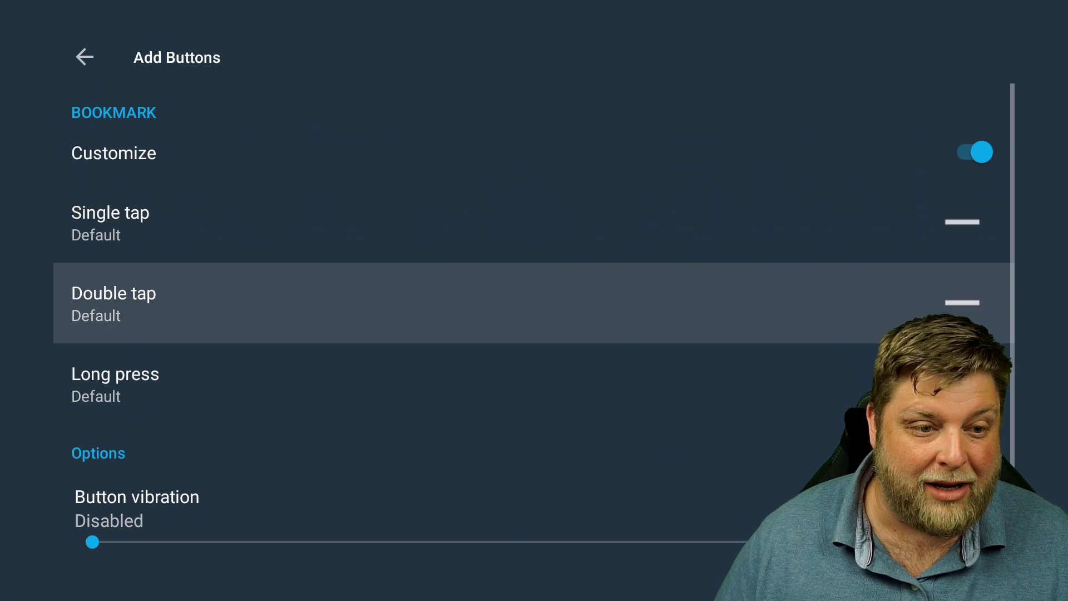
key(Up)
key(Up)
key(Up)
key(Up)
key(Up)
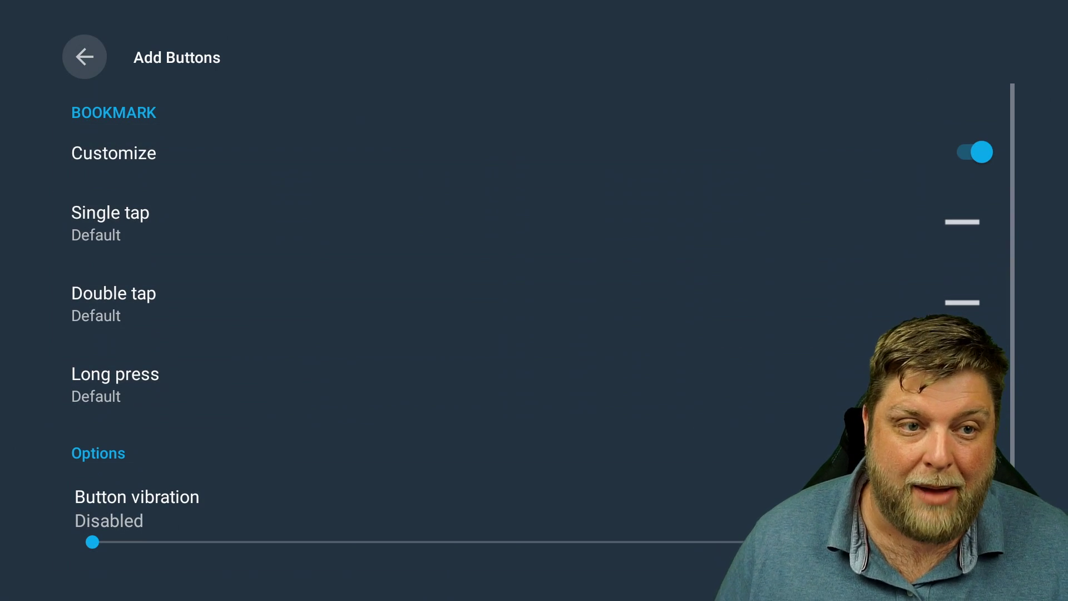
key(Return)
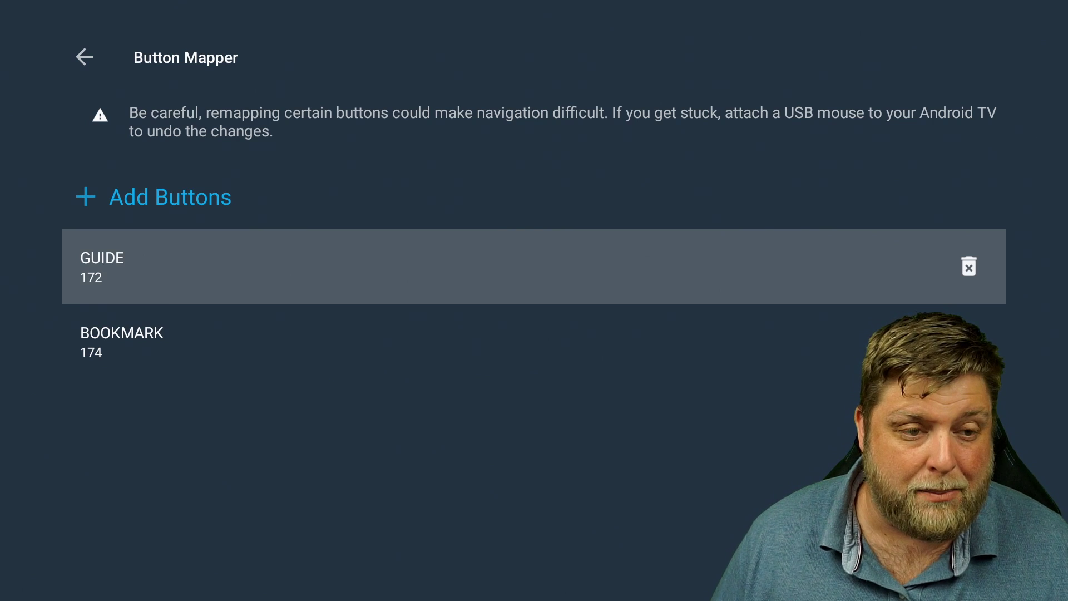
Open the GUIDE button's settings and switch its Customize toggle off
key(Right)
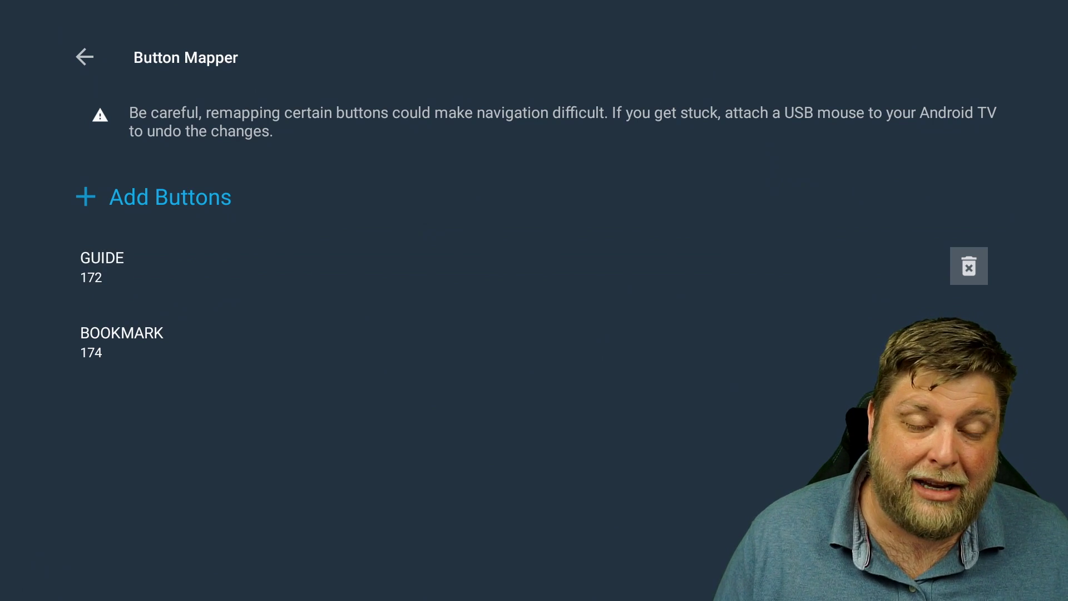
key(Left)
key(Return)
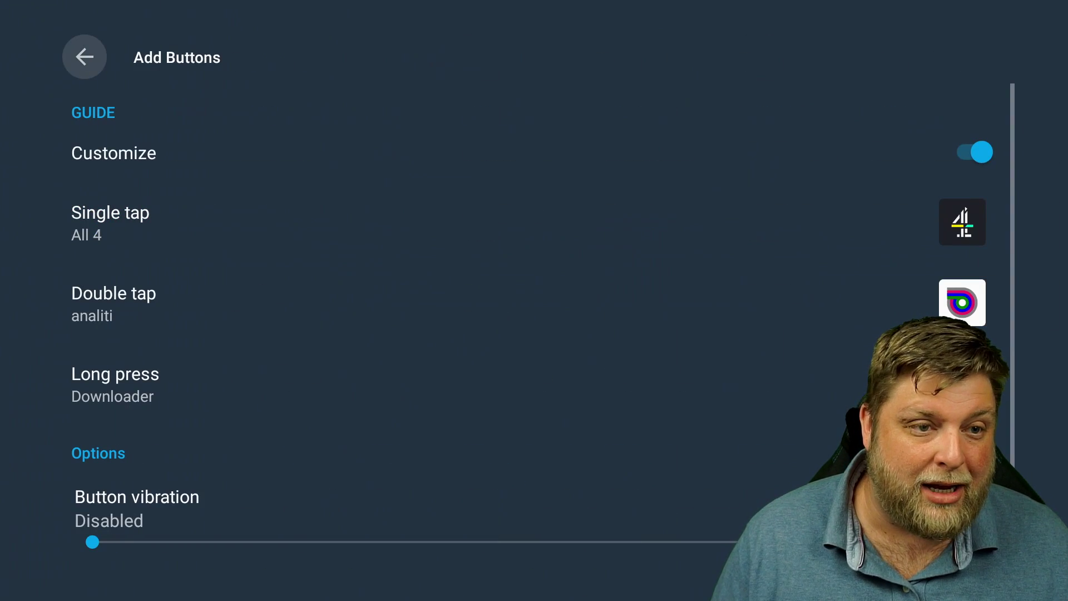
key(Down)
key(Return)
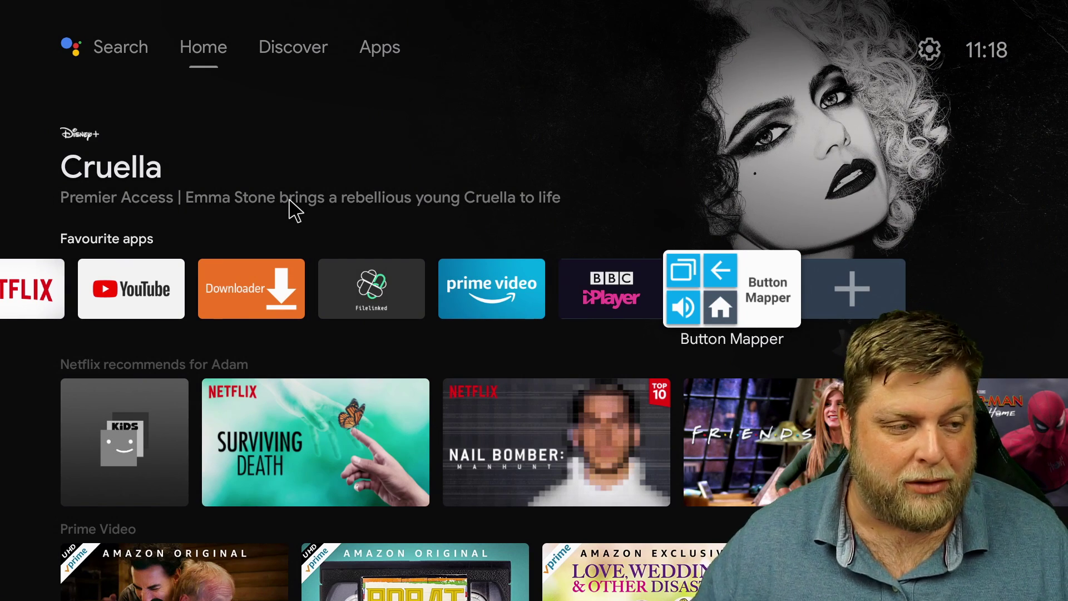
Launch Button Mapper and capture the remote's MENU key (82) as a new button
key(Return)
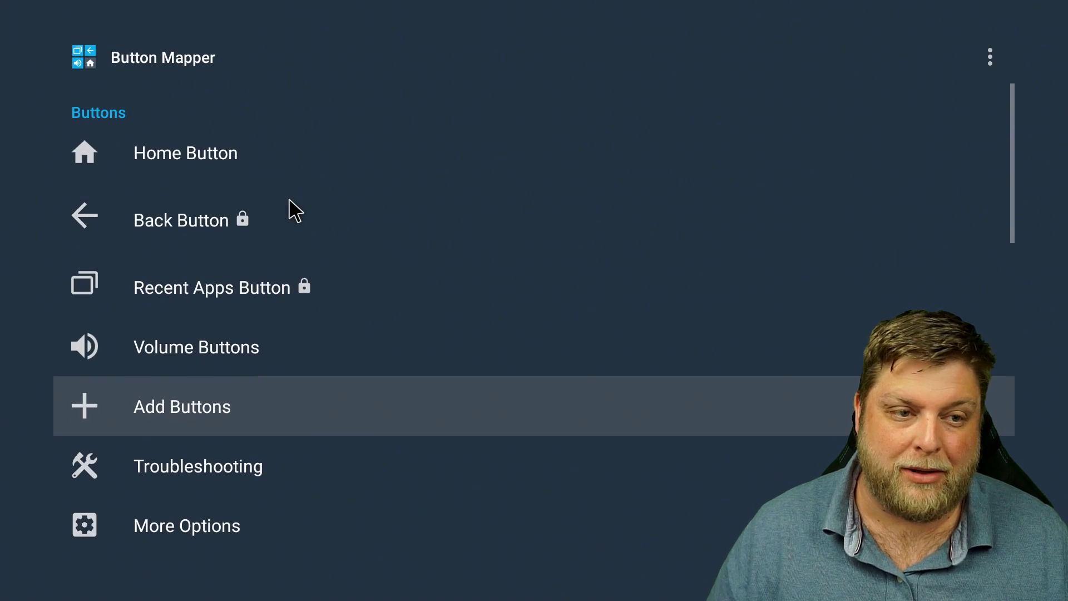
key(Return)
key(Down)
key(Return)
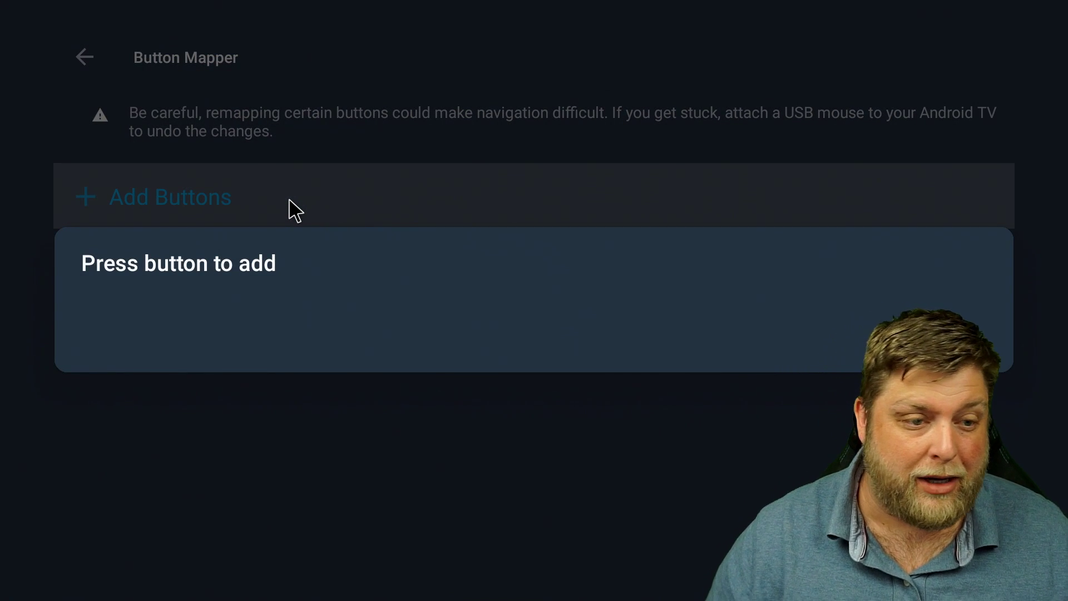
key(Menu)
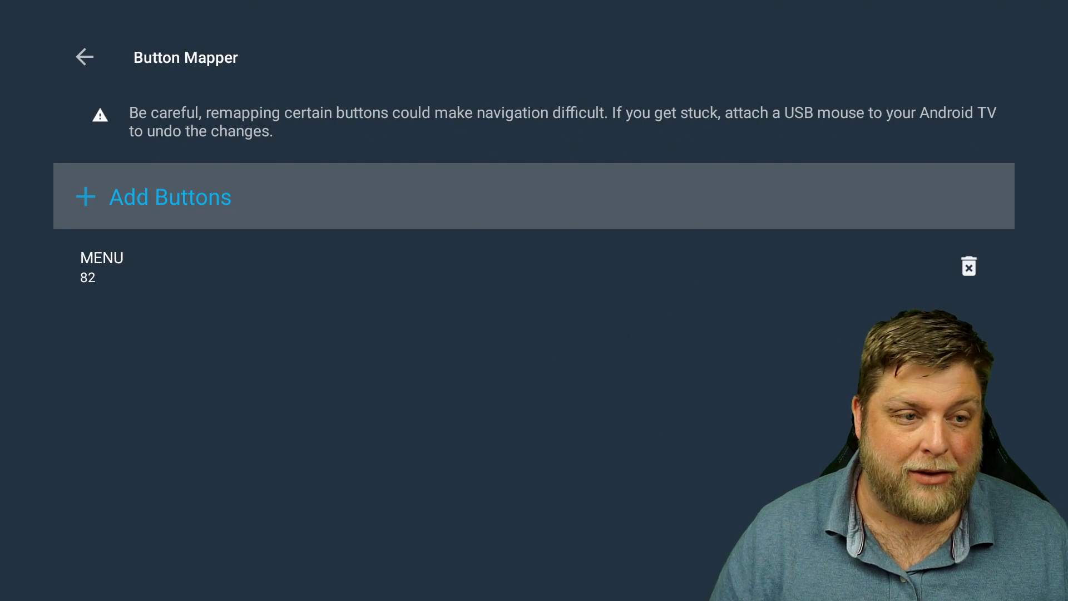
Open the settings page of the new MENU 82 entry
key(Down)
key(Return)
key(Down)
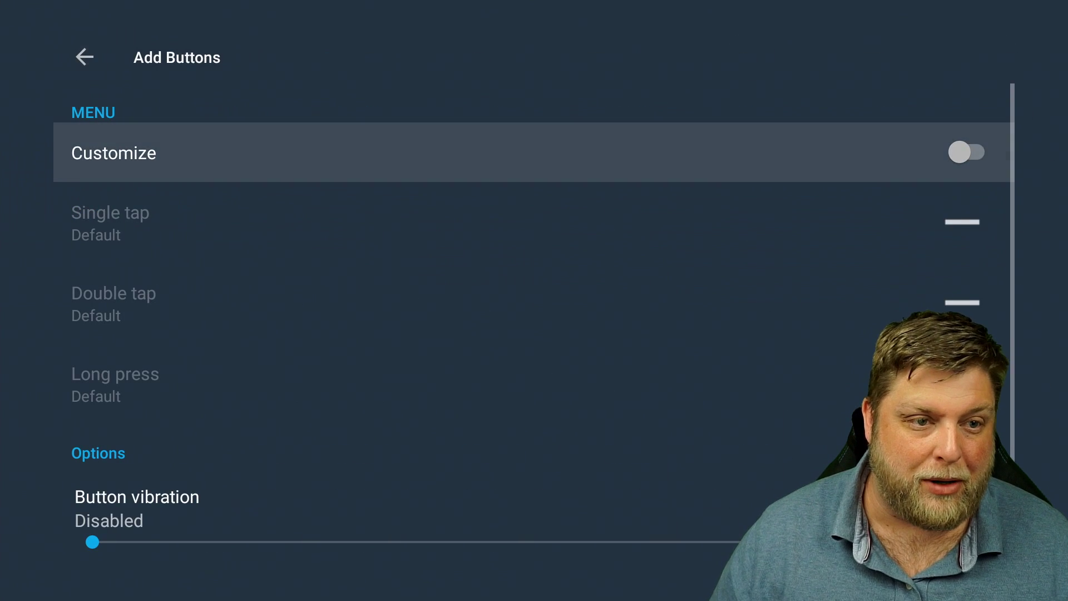
Turn on Customize and set the MENU button's single tap to Actions > Show menu
key(Return)
key(Down)
key(Return)
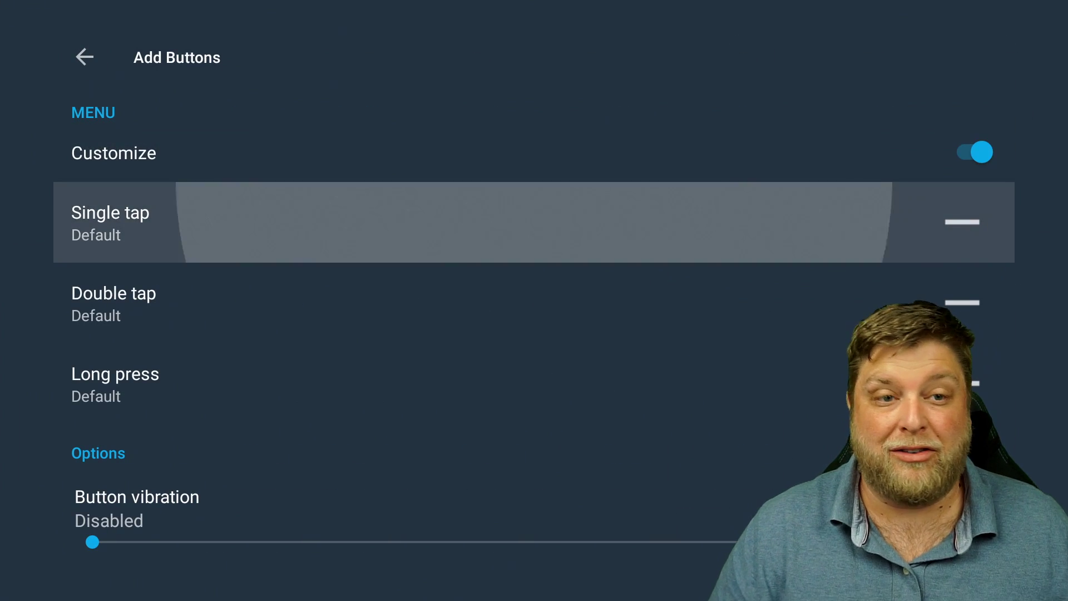
key(Return)
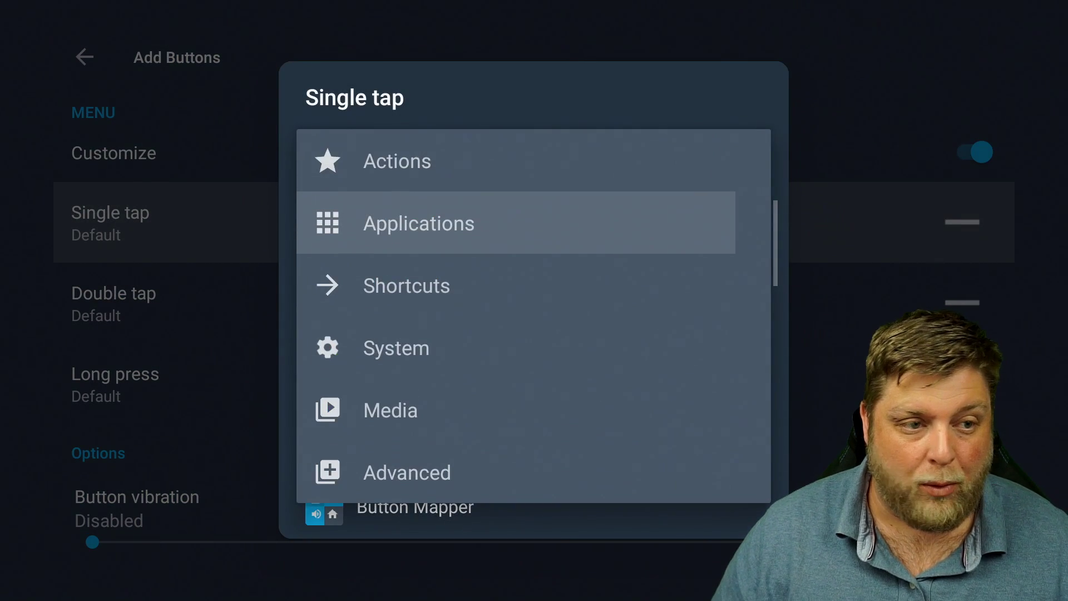
key(Down)
key(Down)
key(Up)
key(Up)
key(Up)
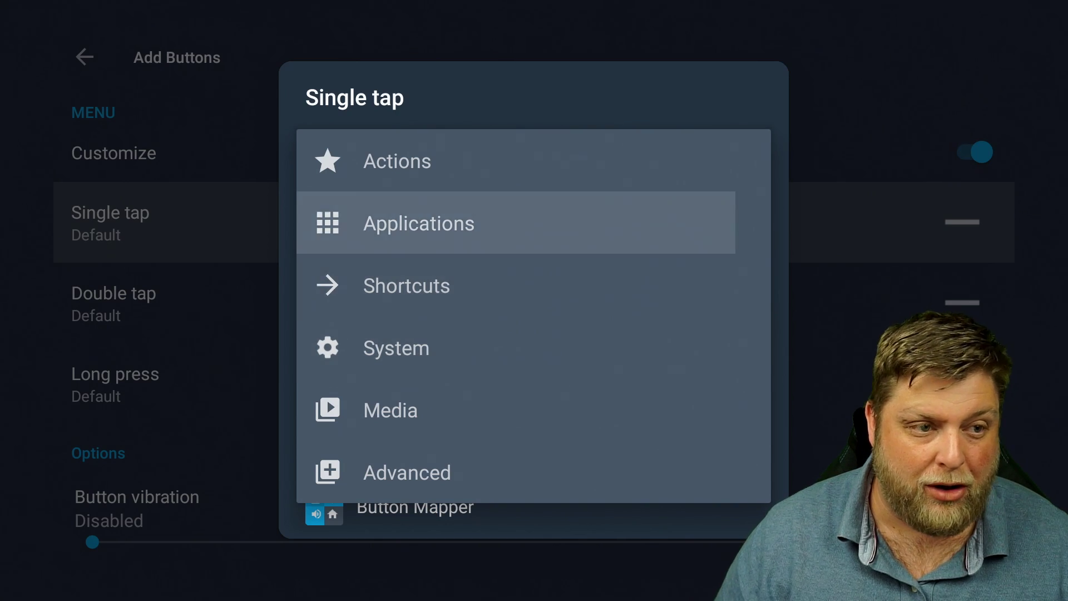
key(Return)
key(Down)
key(Down)
key(Down)
key(Down)
key(Down)
key(Down)
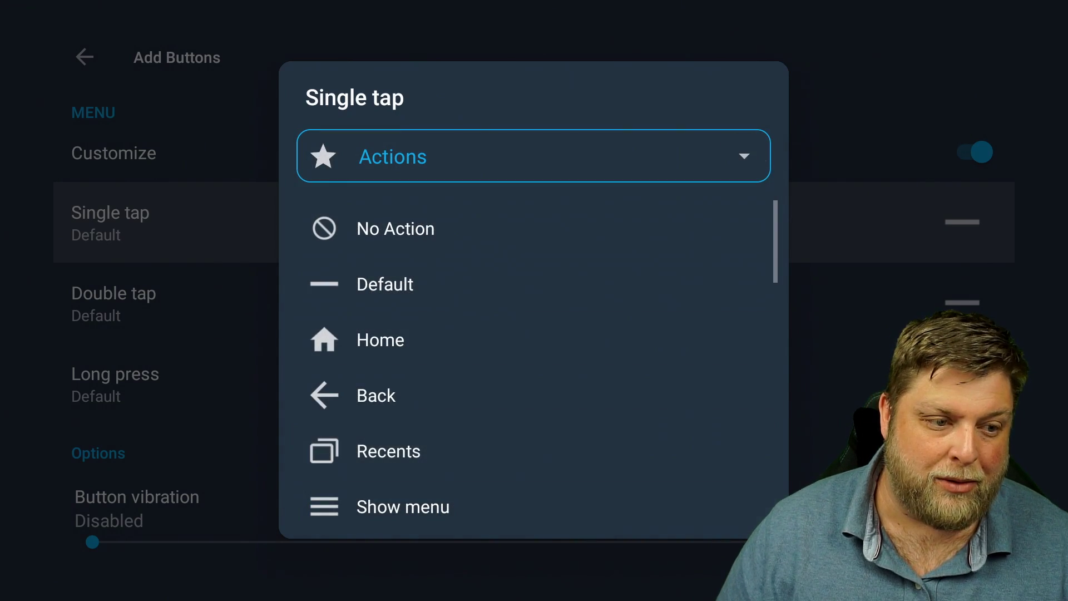
key(Return)
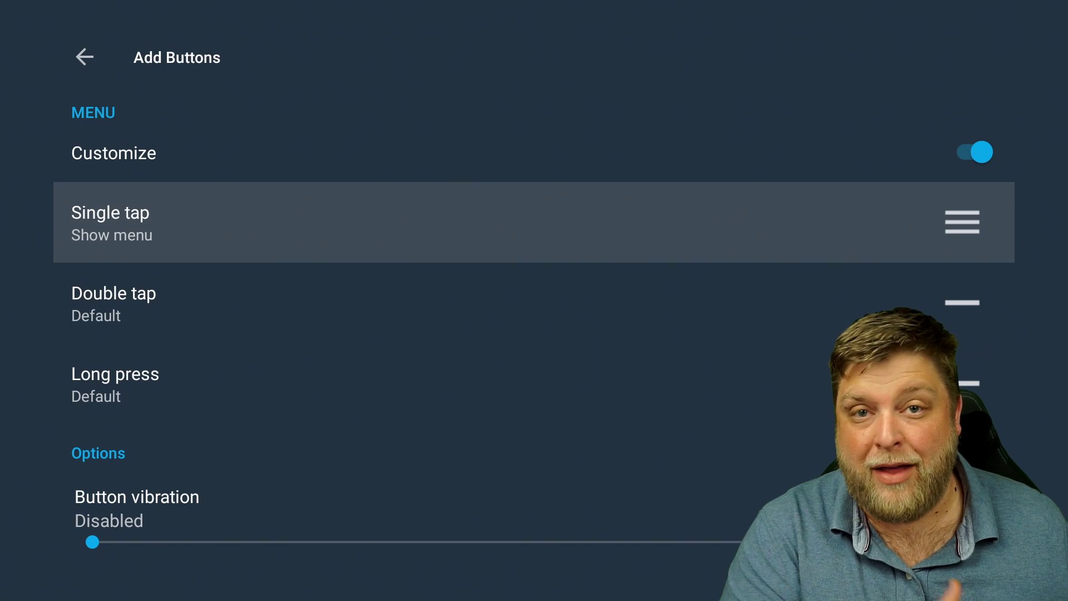
Set the MENU button's double tap to Media > Play/Pause
key(Down)
key(Return)
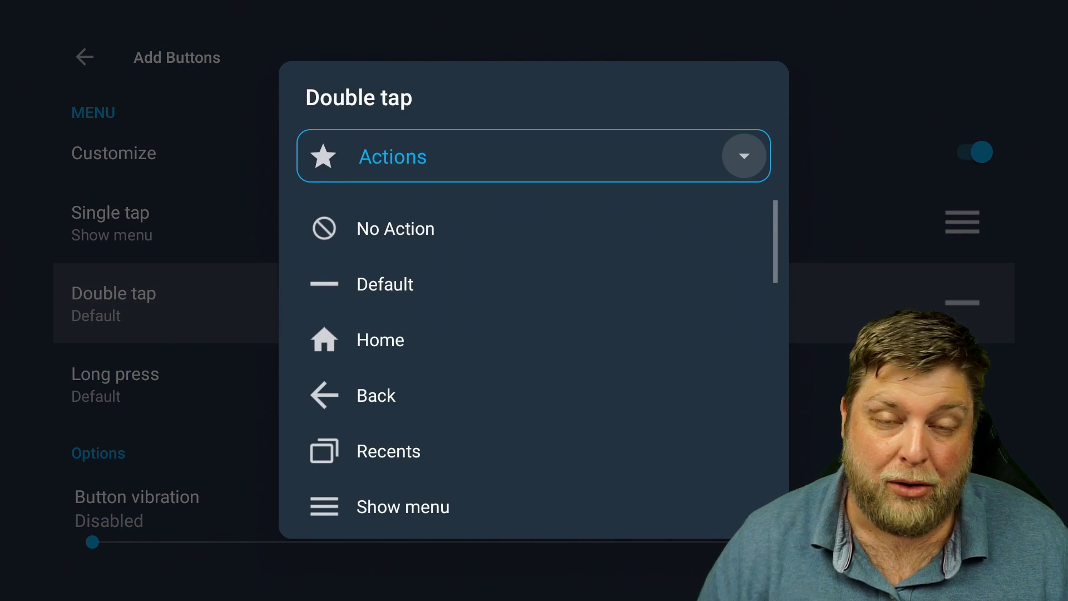
key(Return)
key(Down)
key(Down)
key(Down)
key(Down)
key(Return)
key(Down)
key(Down)
key(Down)
key(Down)
key(Down)
key(Down)
key(Down)
key(Down)
key(Down)
key(Down)
key(Down)
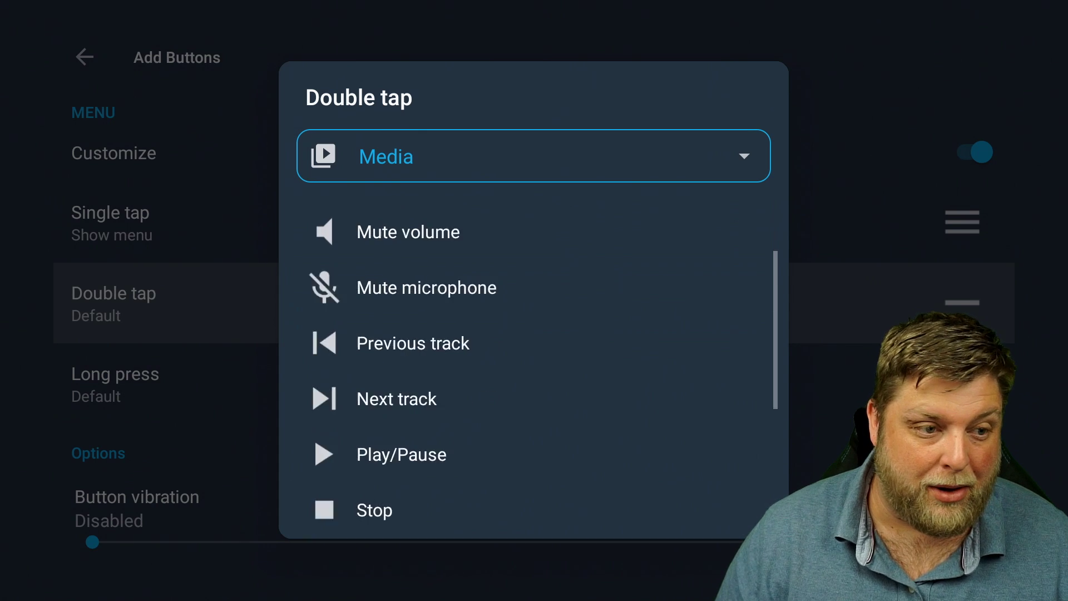
key(Up)
key(Up)
key(Up)
key(Up)
key(Return)
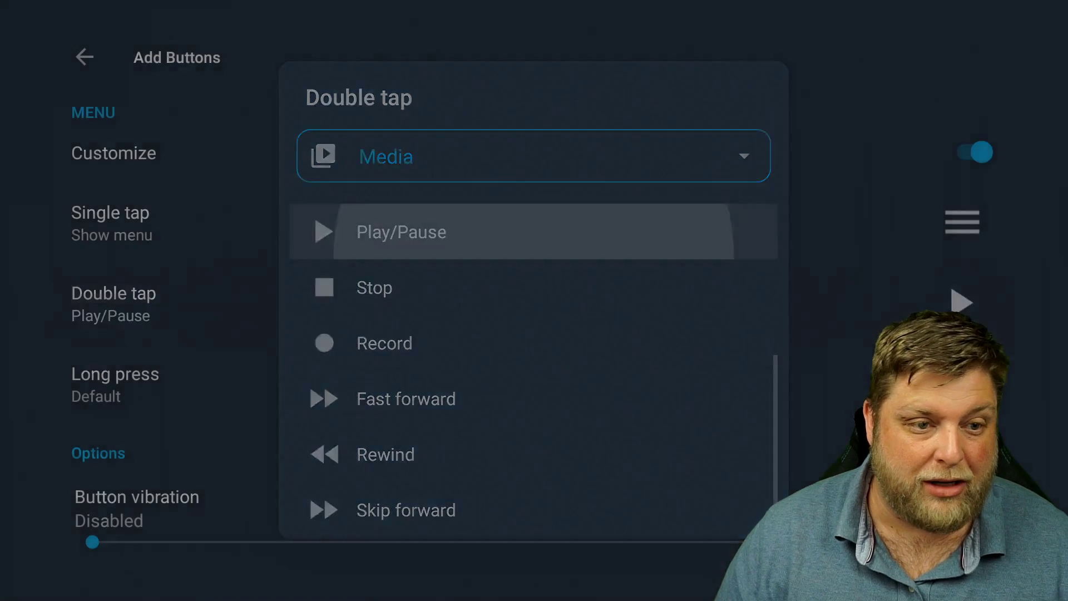